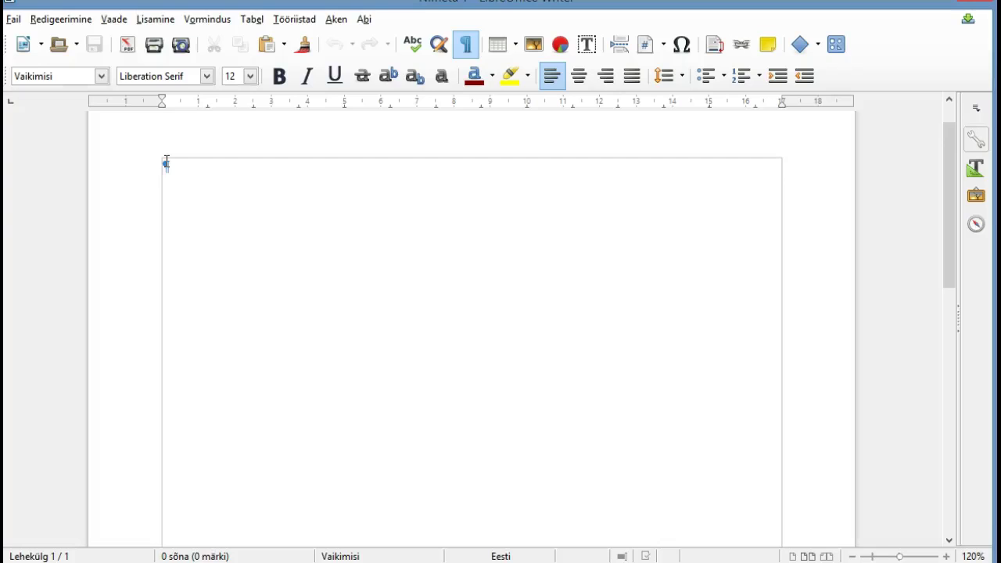
Type 'Tallinna Lilleküla Gümnaasium' as the first line, followed by an empty paragraph
text(Tal)
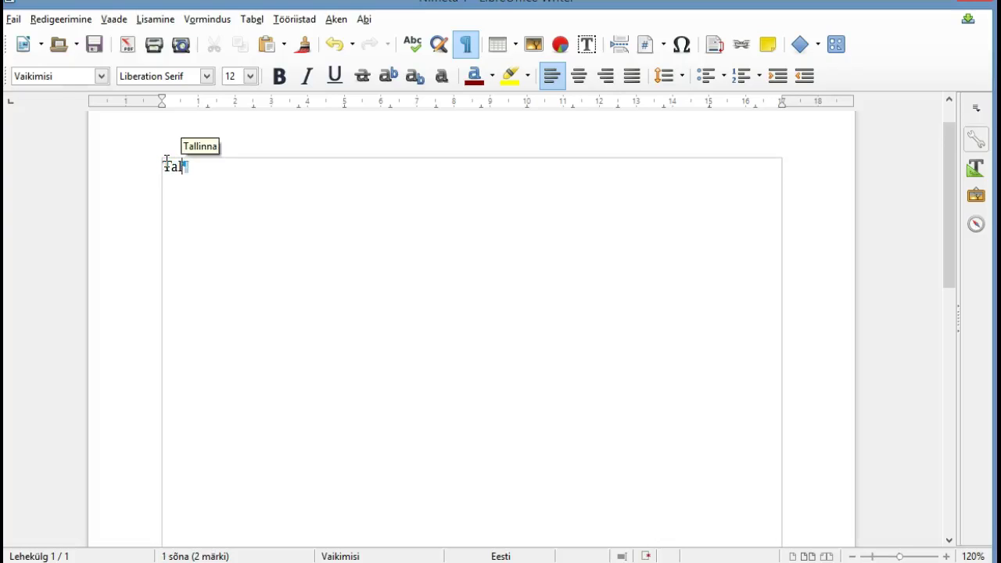
text(linn)
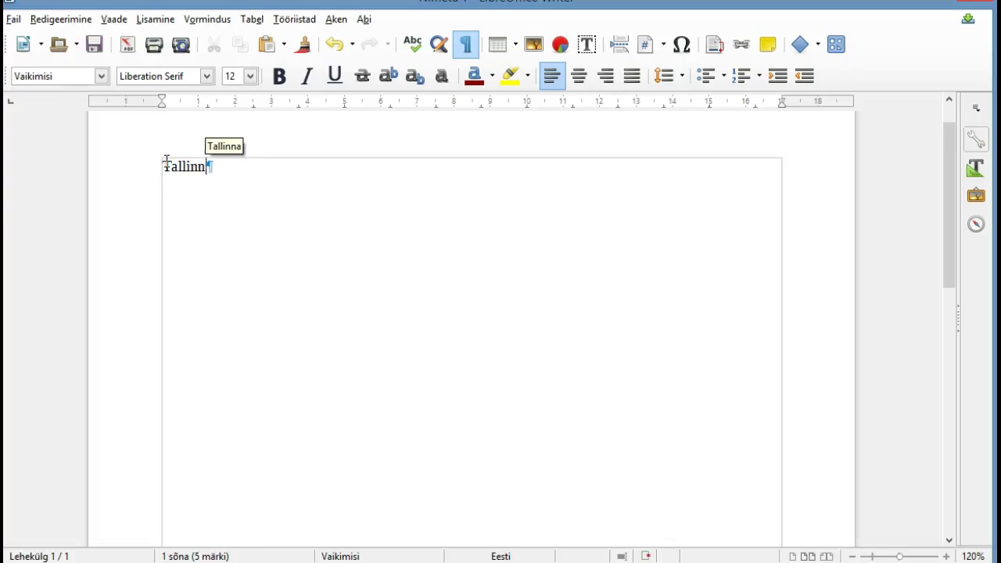
text(a Lille)
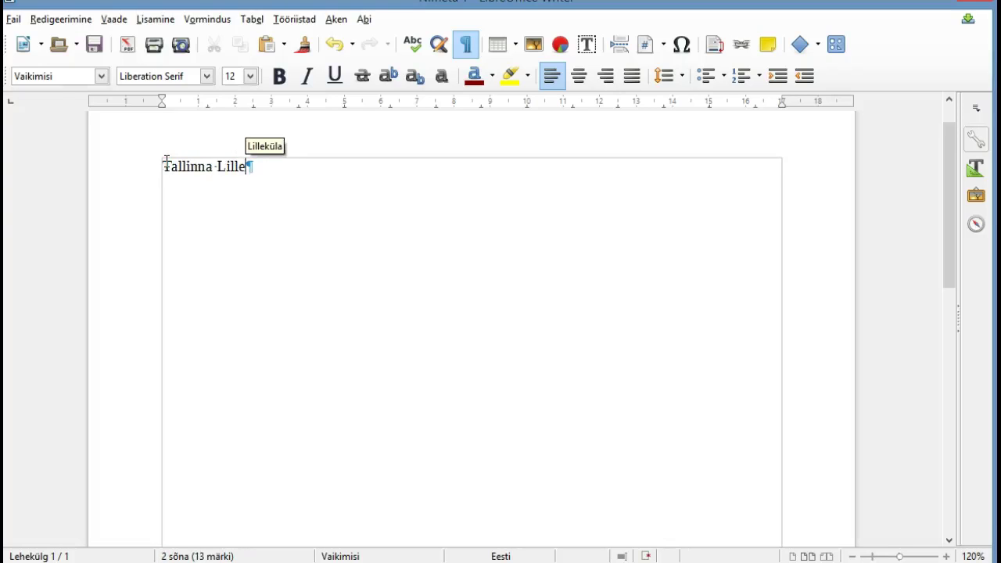
text(küla G)
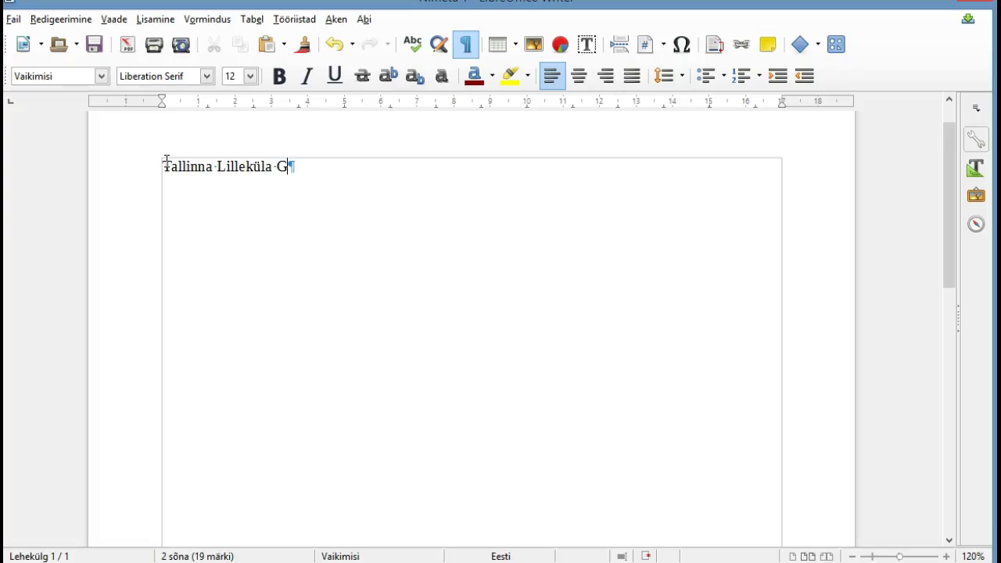
text(ümnaa)
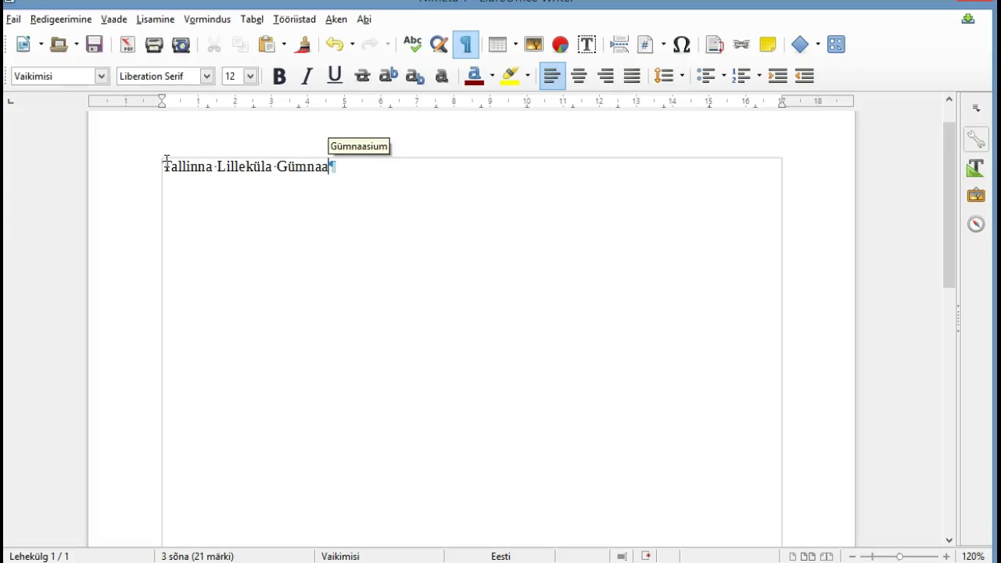
text(sium)
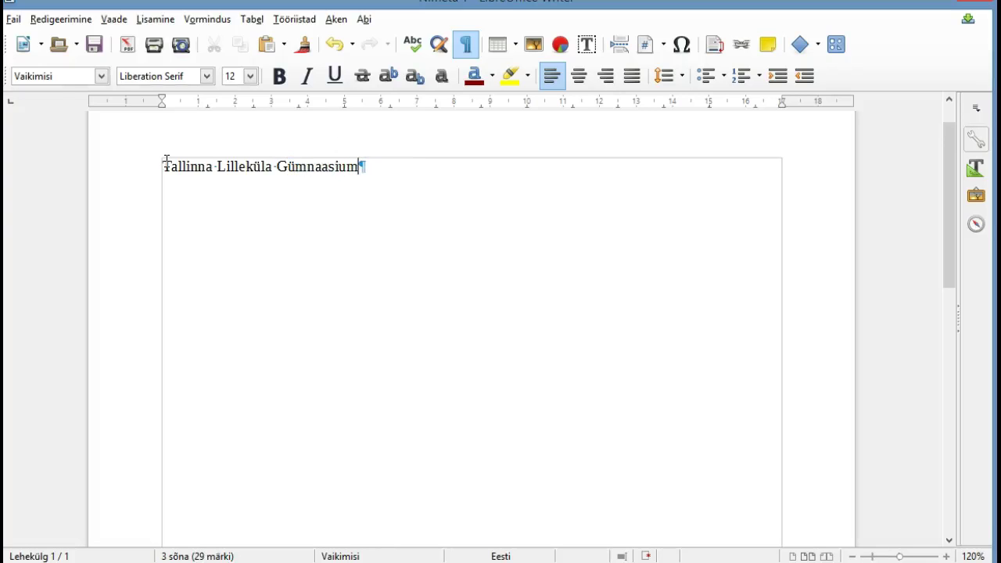
click(358, 169)
key(Return)
click(358, 169)
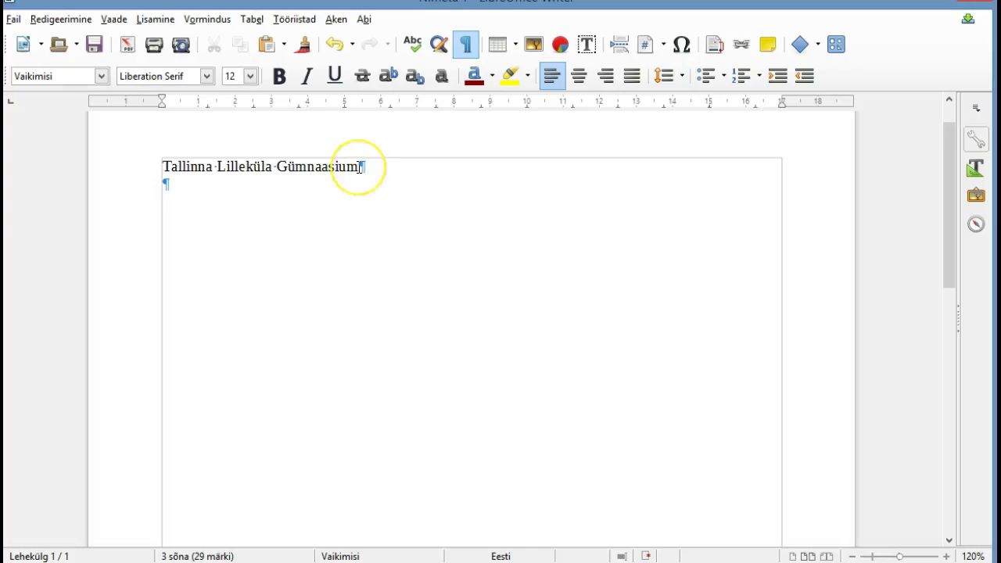
Add a margin comment to the school-name line reading '12 pt, Times New Roman; keskele joondus'
click(359, 168)
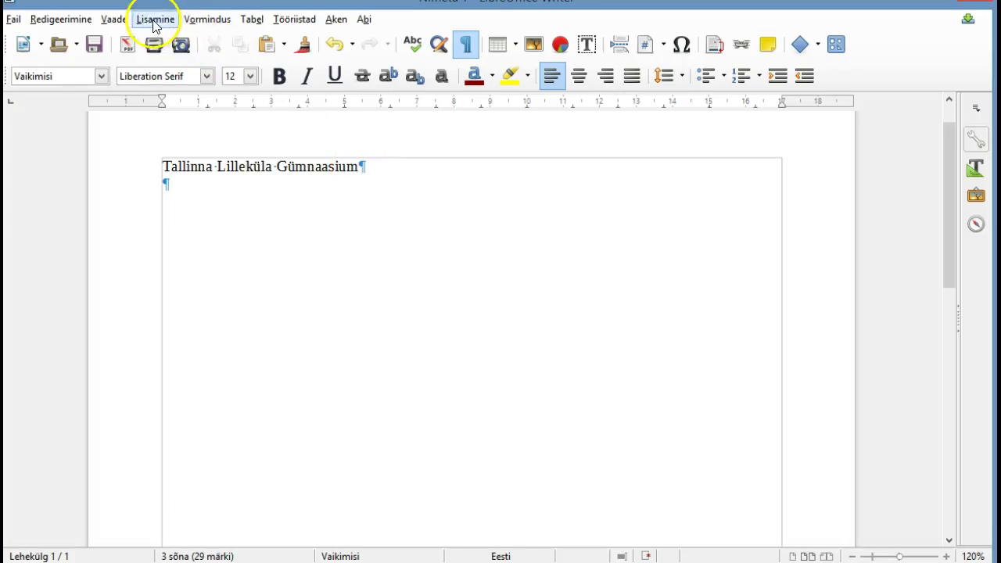
click(154, 22)
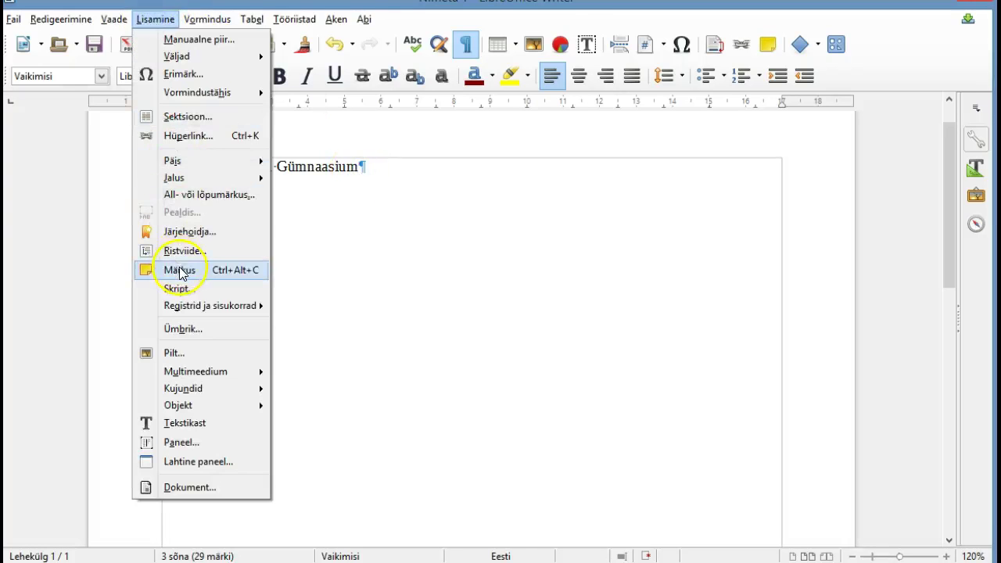
click(179, 270)
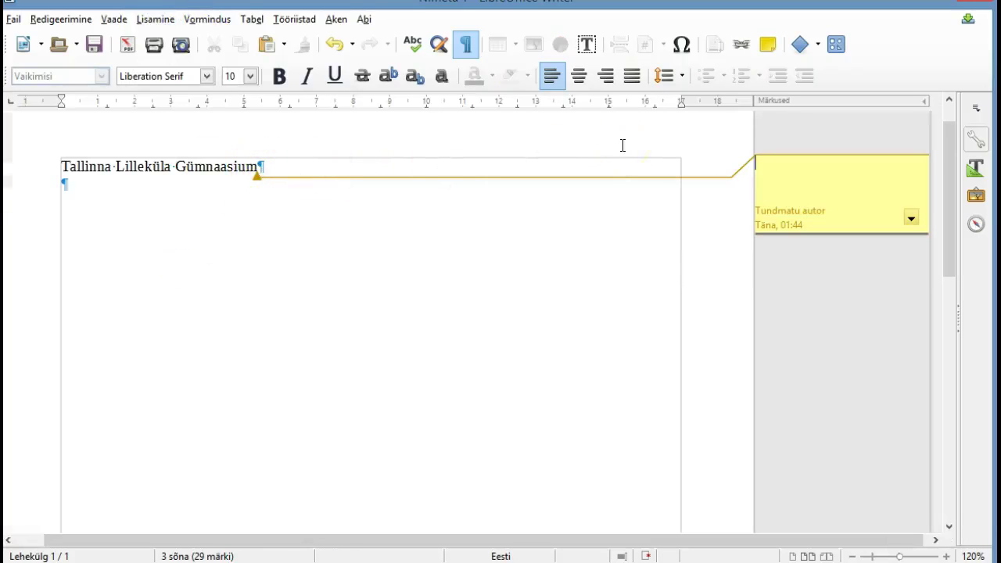
text(12)
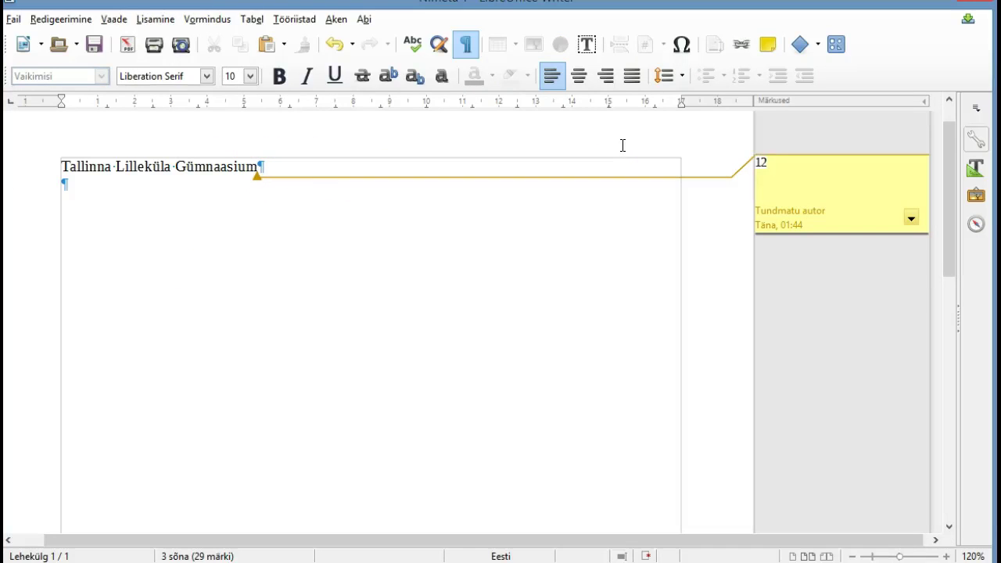
text( pt, Times New Roman)
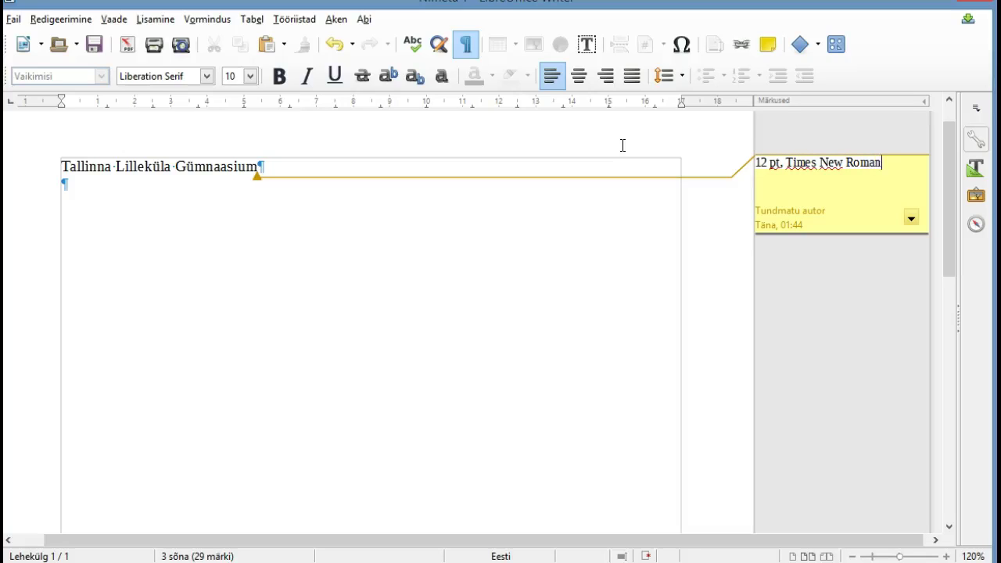
text(; keskele joon du)
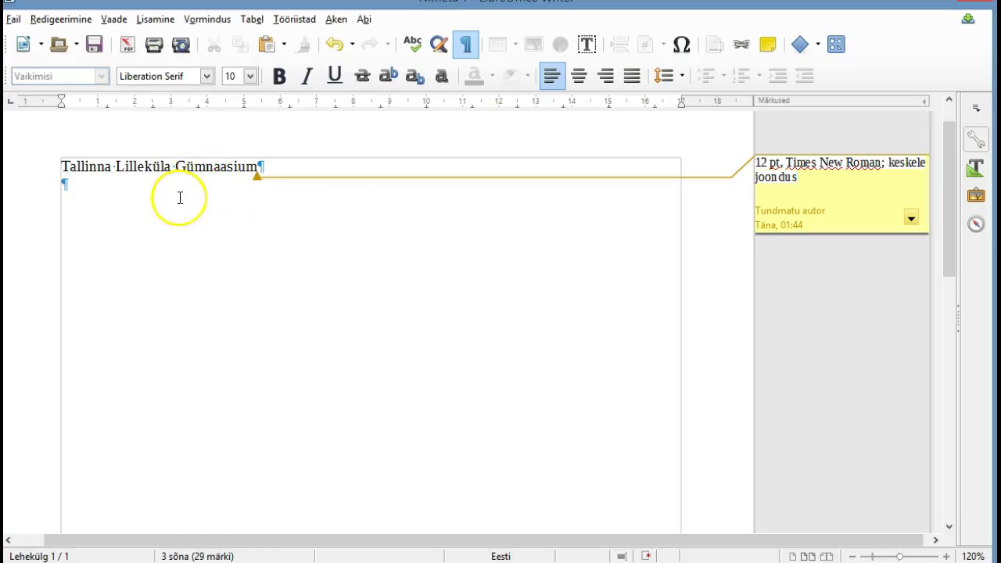
Centre 'Tallinna Lilleküla Gümnaasium', set it in Times New Roman, and add empty paragraphs below
click(64, 164)
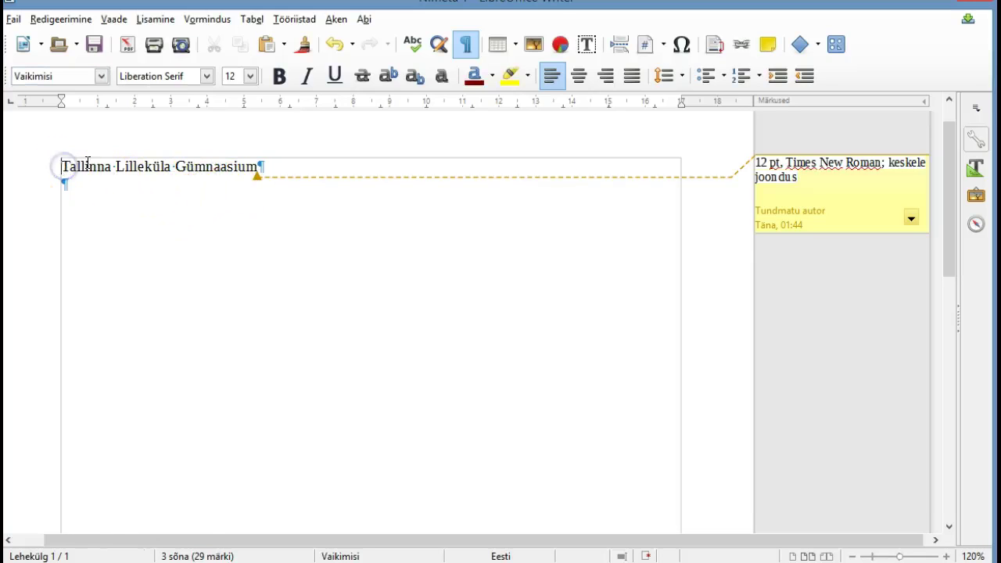
click(582, 77)
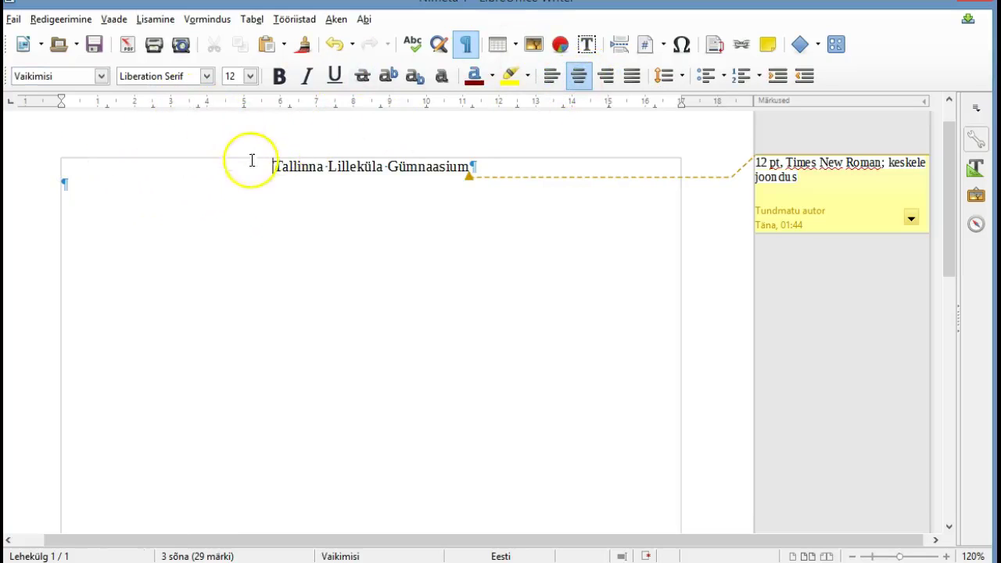
drag(275, 171, 469, 170)
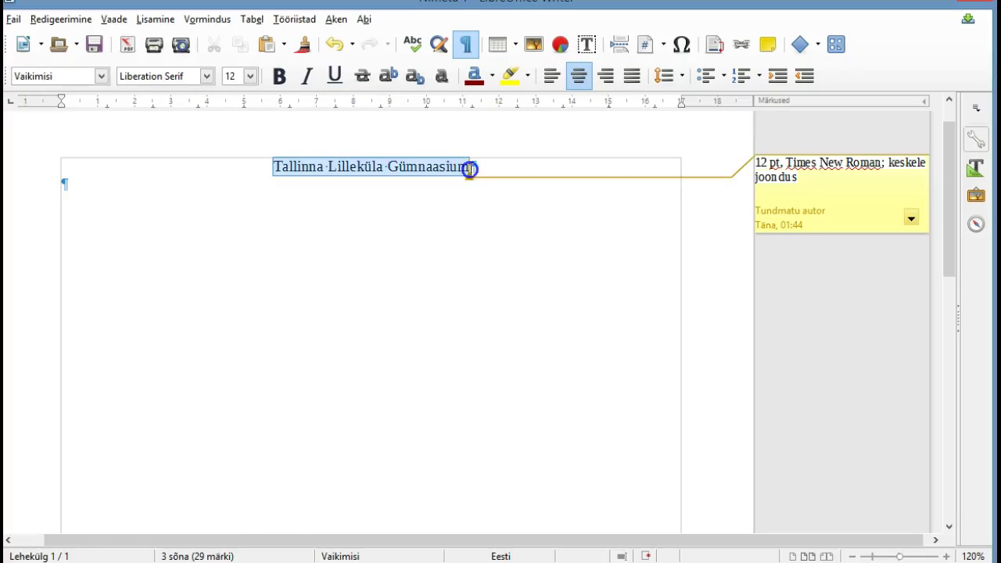
click(189, 76)
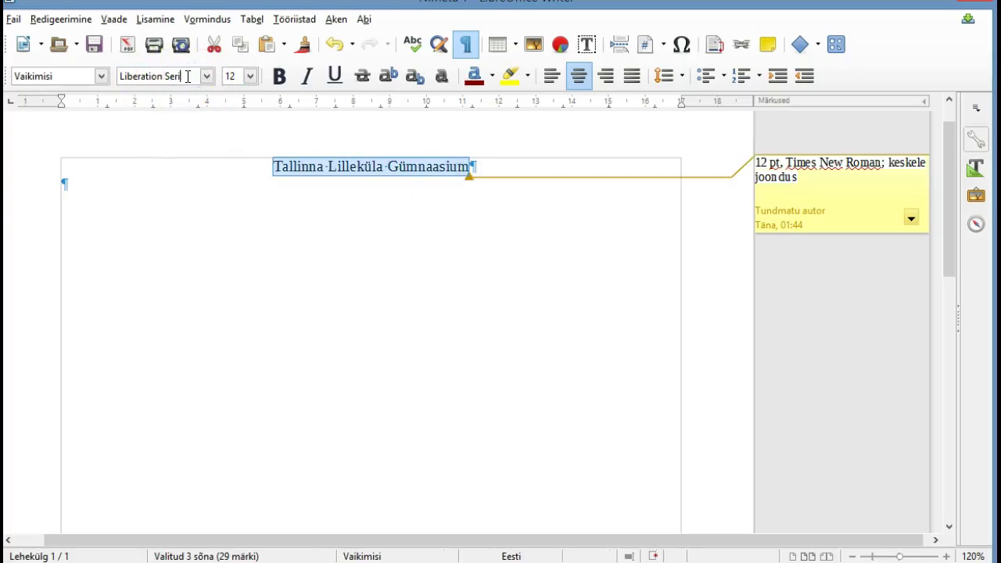
key(BackSpace)
key(BackSpace)
key(BackSpace)
key(BackSpace)
key(BackSpace)
key(BackSpace)
key(BackSpace)
key(BackSpace)
key(BackSpace)
key(BackSpace)
key(BackSpace)
key(BackSpace)
key(BackSpace)
key(BackSpace)
key(BackSpace)
text(Times New Roman)
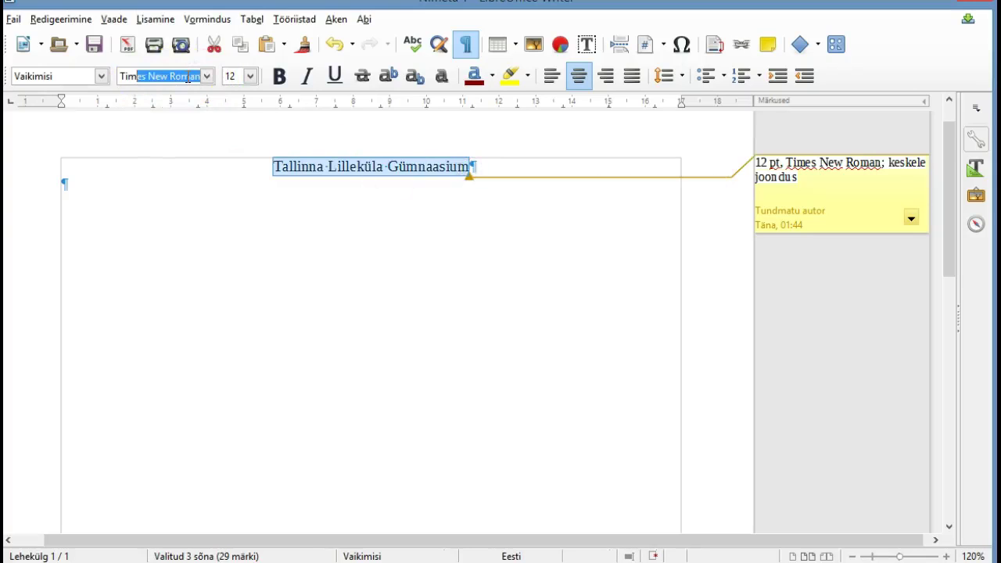
key(Return)
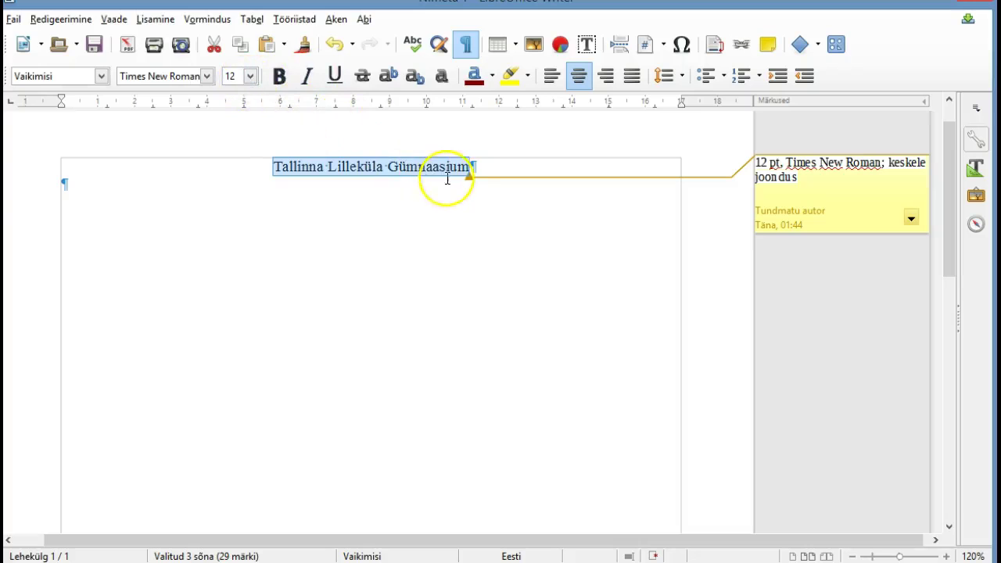
click(423, 200)
key(Return)
key(Return)
key(Return)
key(Return)
key(Return)
key(Return)
key(Return)
key(Return)
key(Return)
key(Return)
key(Return)
key(Return)
key(Return)
key(Return)
key(Return)
key(Return)
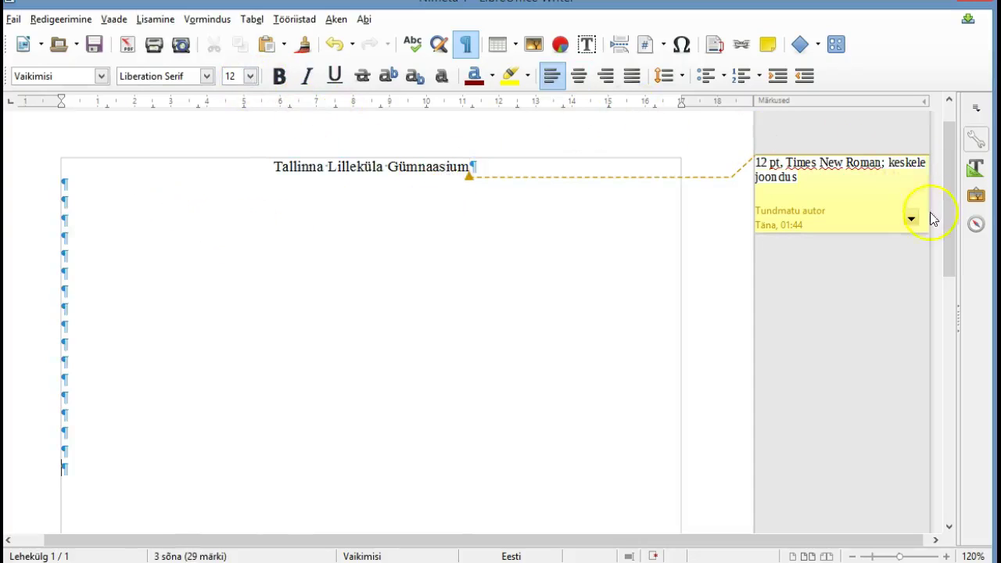
Type the subtitle 'Õpilaste uurimistöö' further down, followed by a new empty paragraph
drag(947, 232, 924, 277)
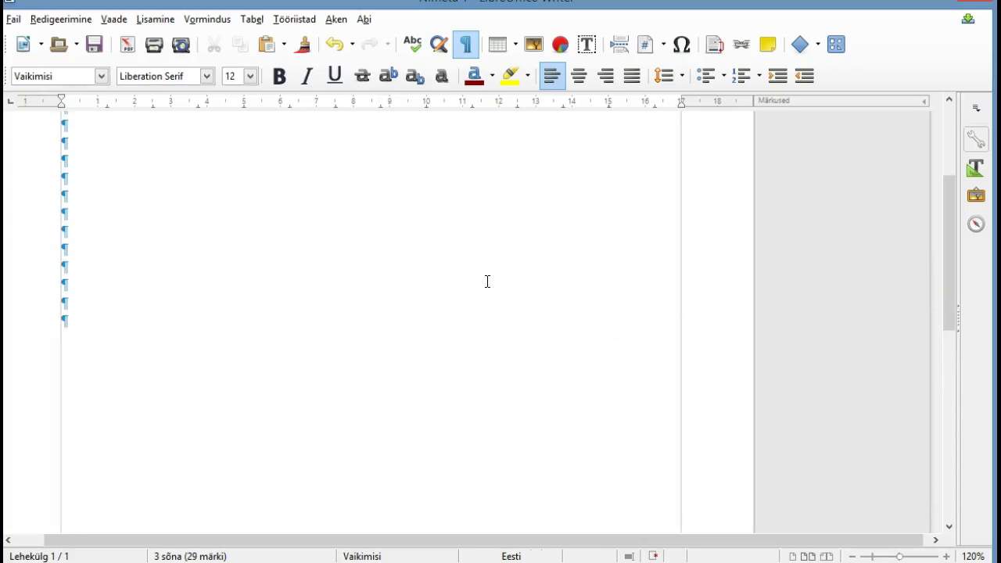
text(Õpila)
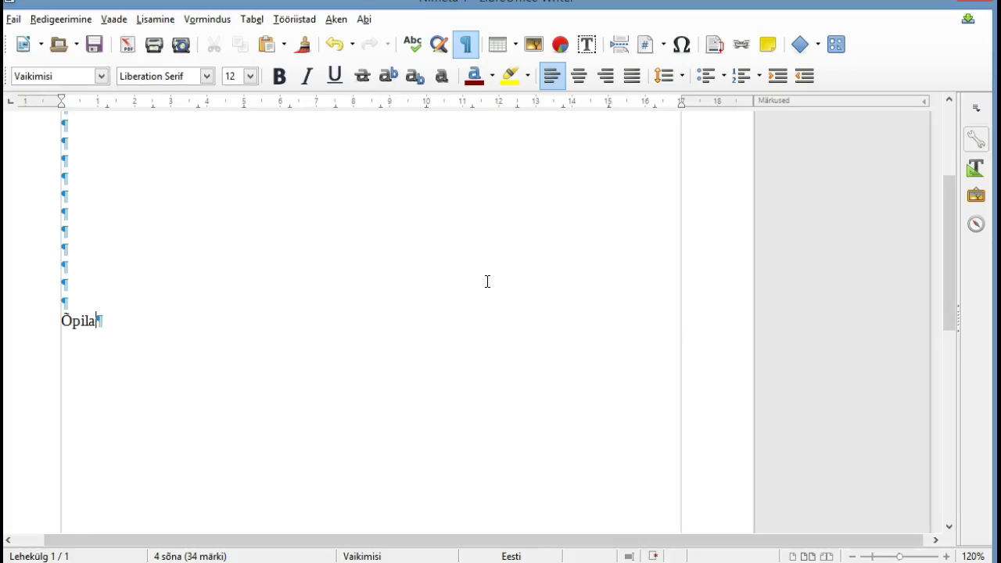
text(ste uurimistöö)
key(Return)
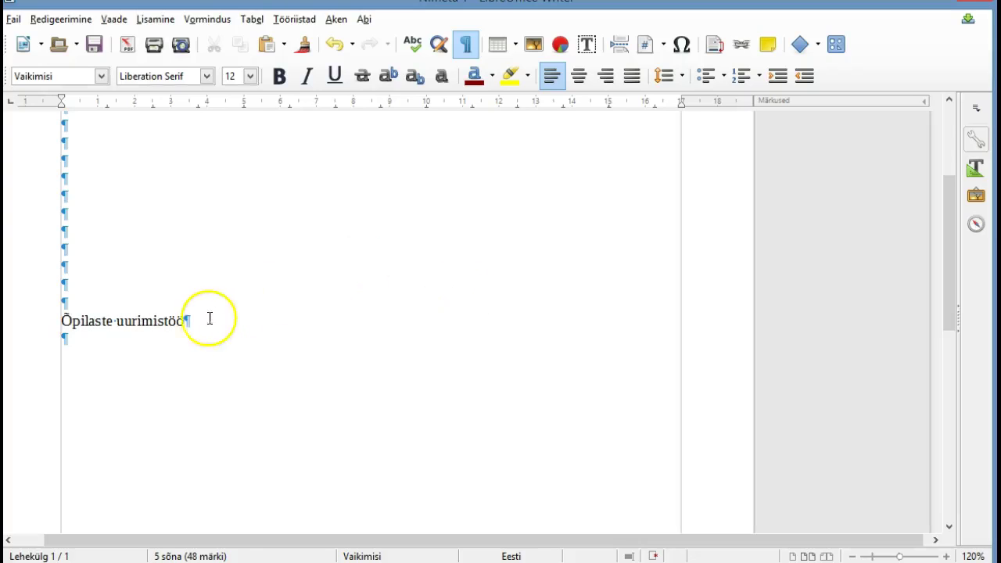
click(184, 321)
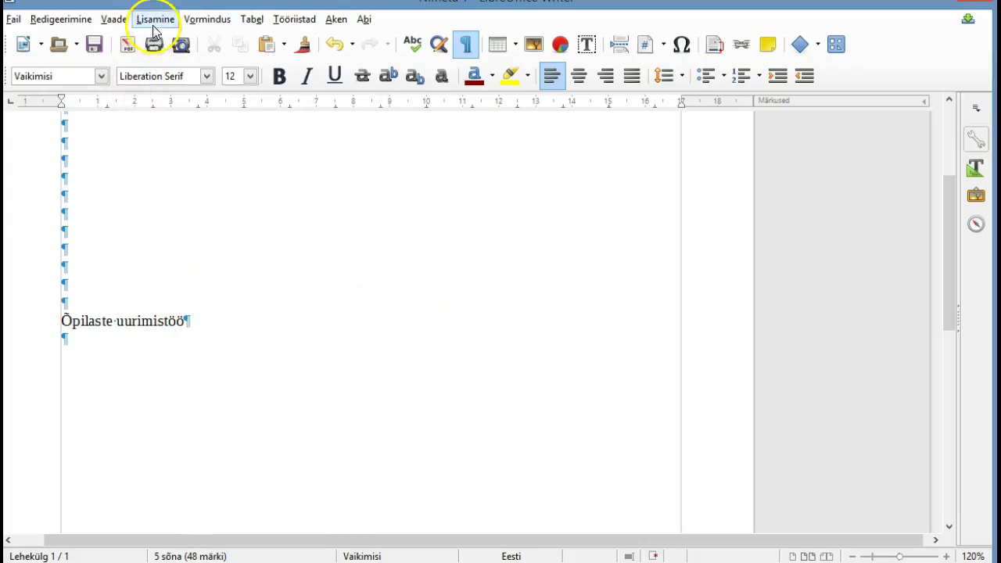
Add a comment to 'Õpilaste uurimistöö' reading 'Times New Roman font 16pt, joondus keskele'
click(154, 18)
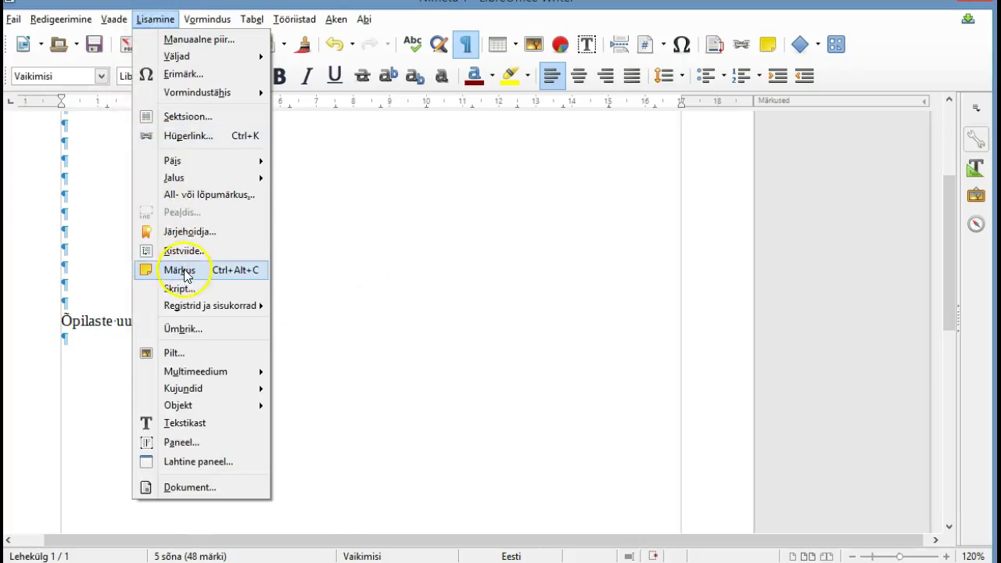
click(184, 270)
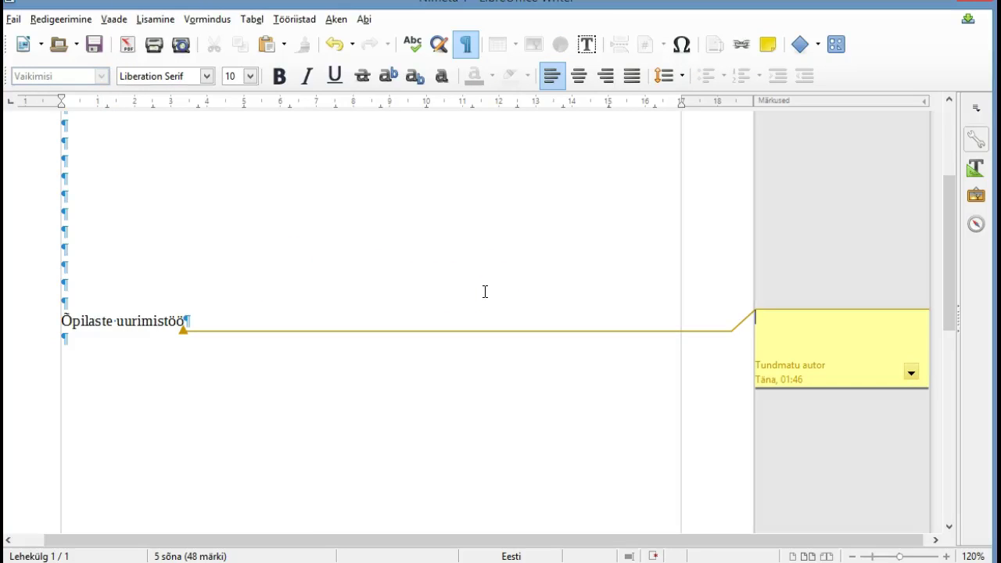
text(Times New)
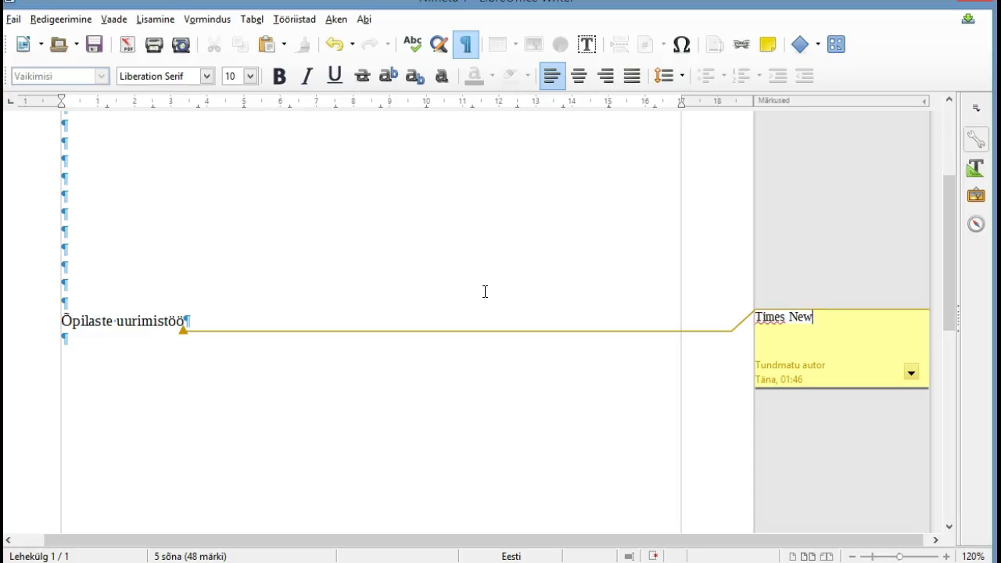
text( Roman f)
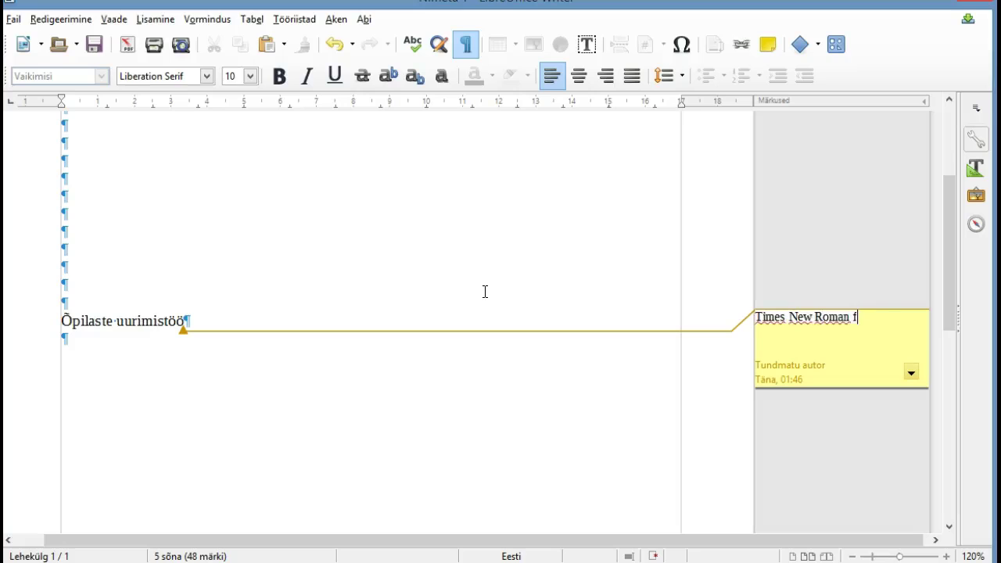
text(ont 12pt)
key(BackSpace)
key(BackSpace)
key(BackSpace)
text(6pt, joondus )
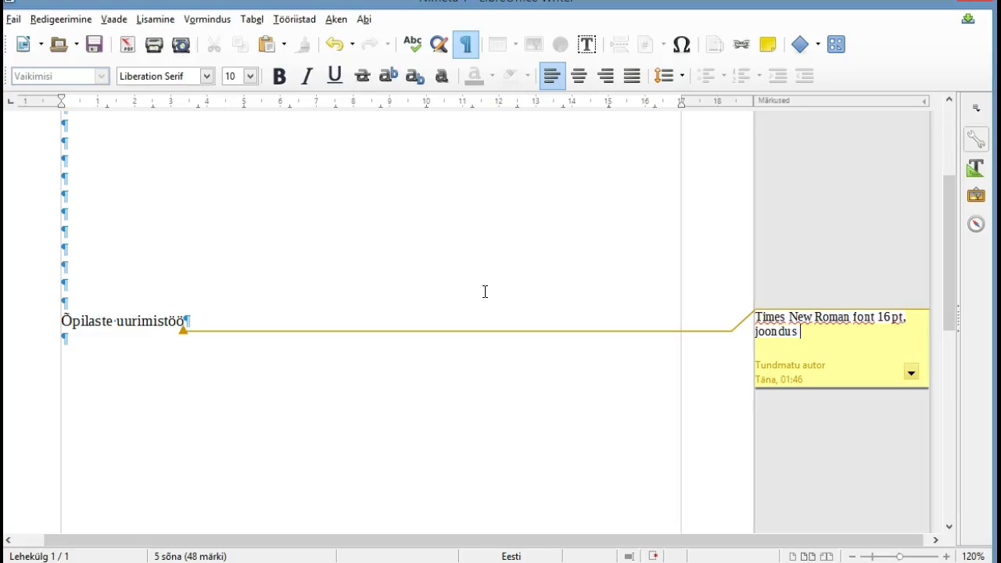
text(keskele)
Centre the 'Õpilaste uurimistöö' line and select its text
click(244, 383)
click(64, 323)
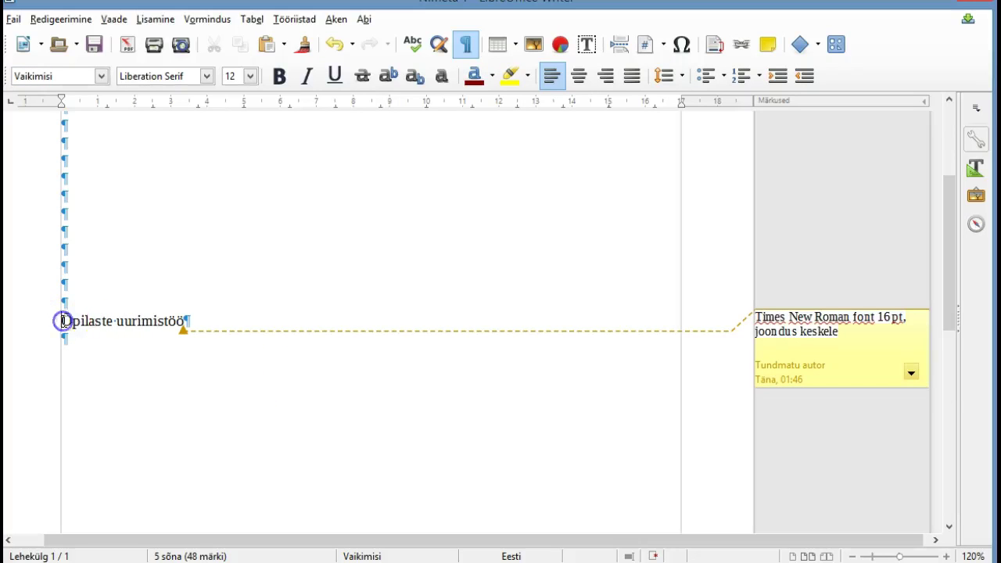
click(580, 76)
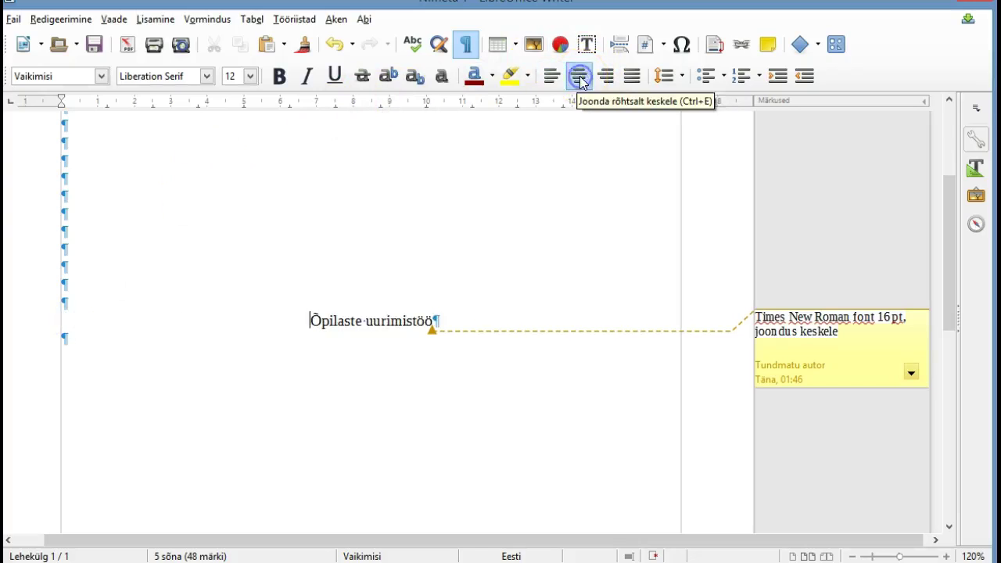
drag(313, 320, 430, 319)
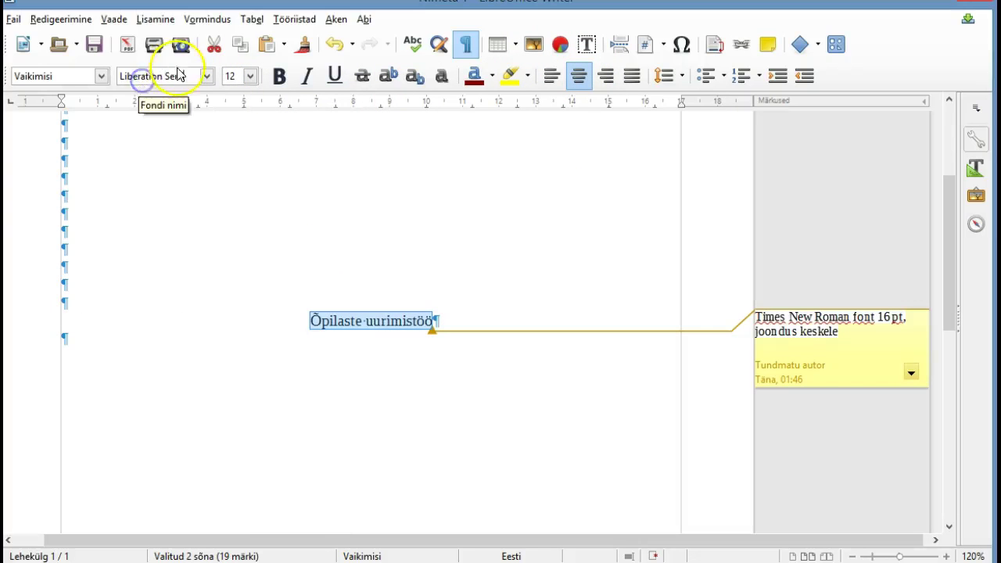
Set the selected subtitle to 16 pt Times New Roman
key(BackSpace)
key(BackSpace)
key(BackSpace)
key(BackSpace)
key(BackSpace)
key(BackSpace)
key(BackSpace)
key(BackSpace)
key(BackSpace)
key(BackSpace)
key(BackSpace)
key(BackSpace)
key(BackSpace)
key(BackSpace)
key(BackSpace)
key(BackSpace)
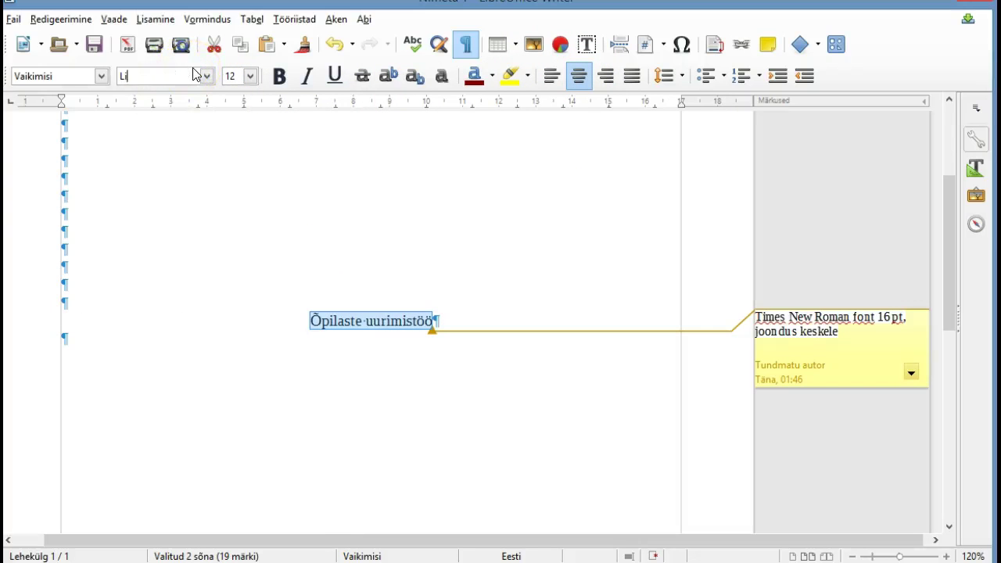
text(Times New Roman)
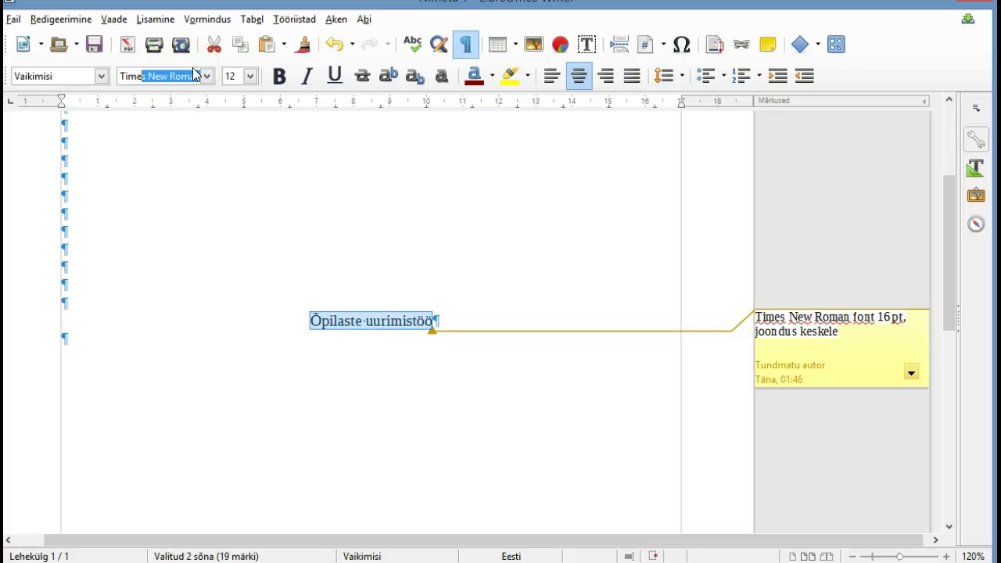
click(250, 78)
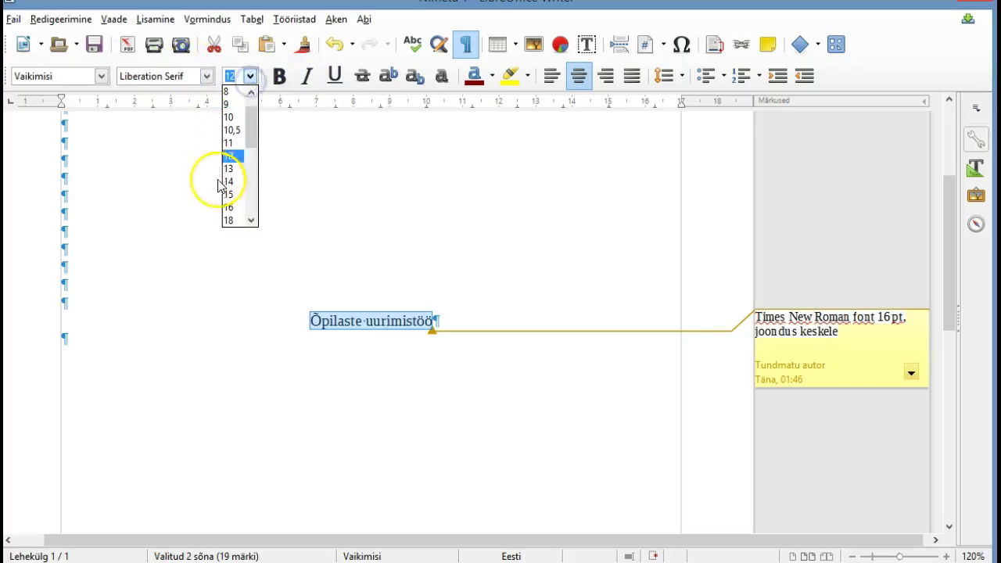
click(232, 207)
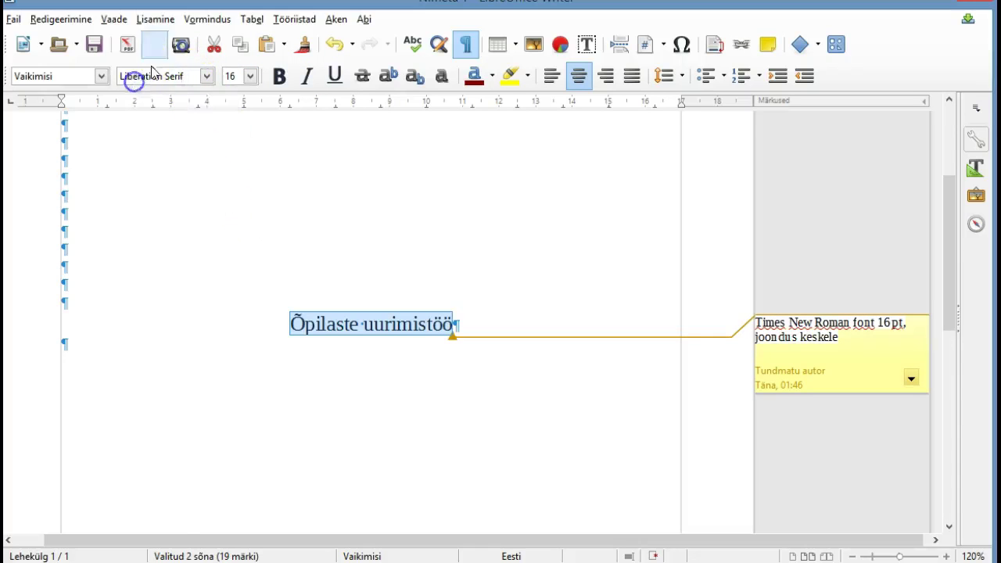
click(180, 74)
drag(180, 75, 117, 78)
text(timf)
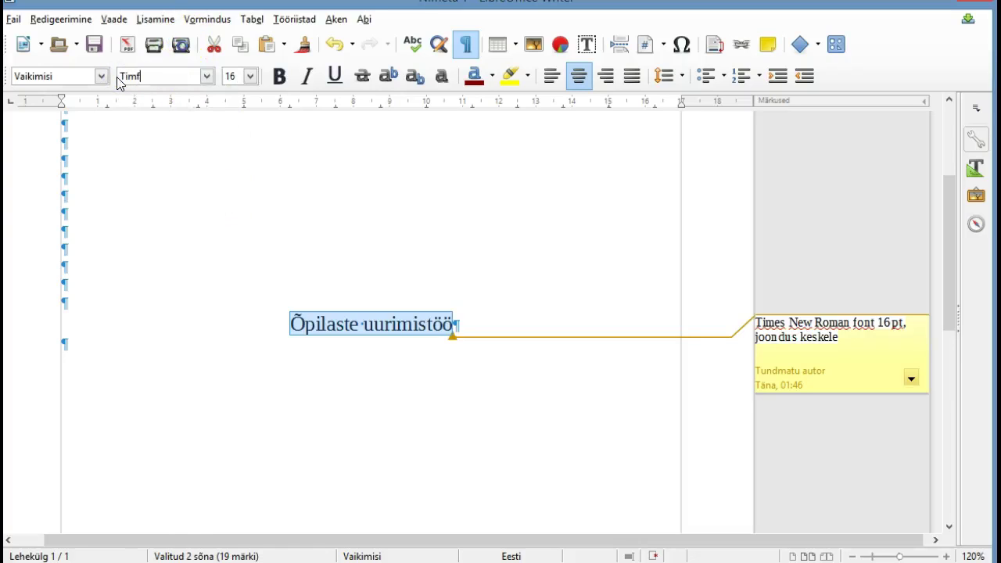
text(ões)
key(BackSpace)
key(BackSpace)
key(BackSpace)
text(es New Roman)
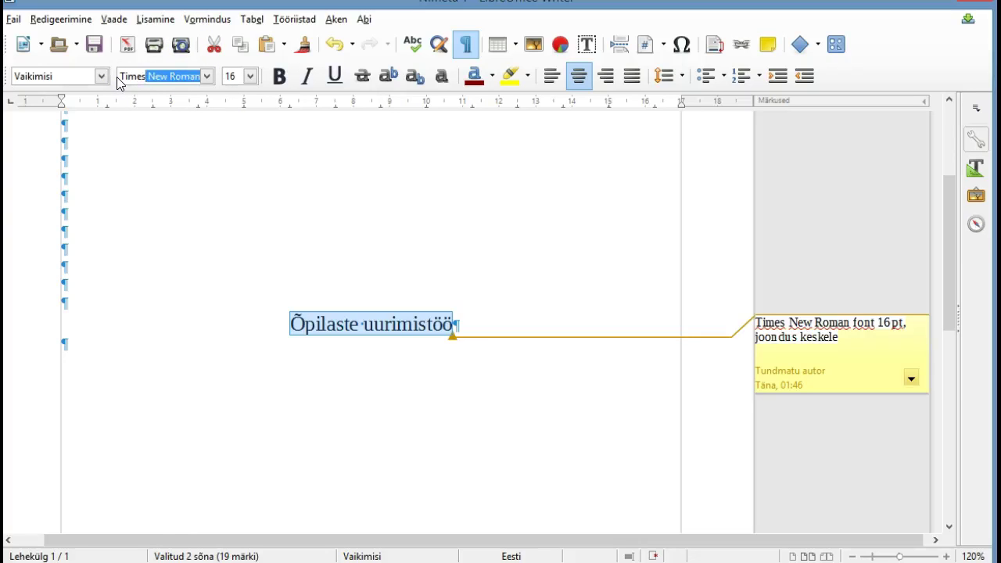
key(Return)
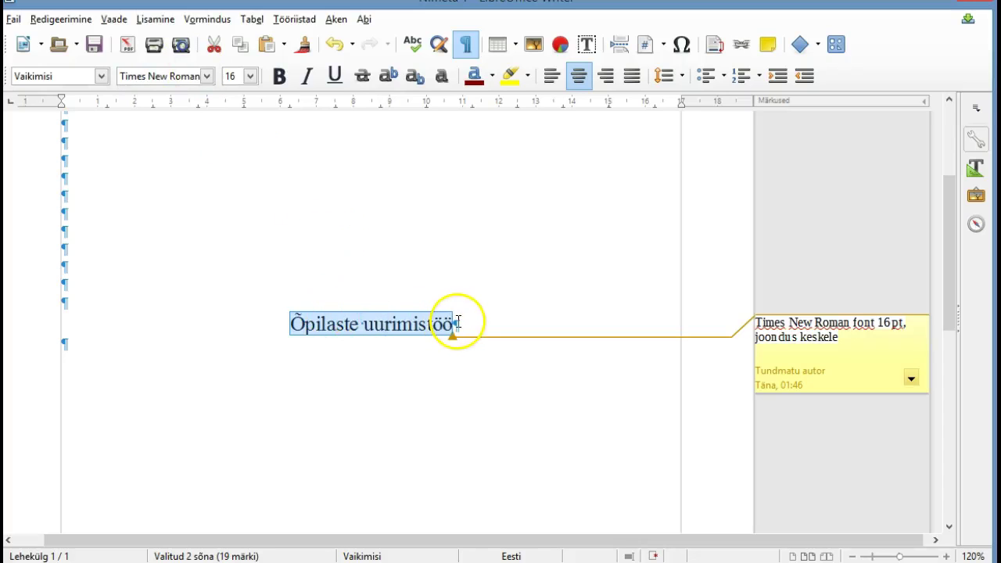
Type 'Juhend' below the subtitle, trimming the autocompleted 'Juhendaja', then add an empty paragraph
click(373, 360)
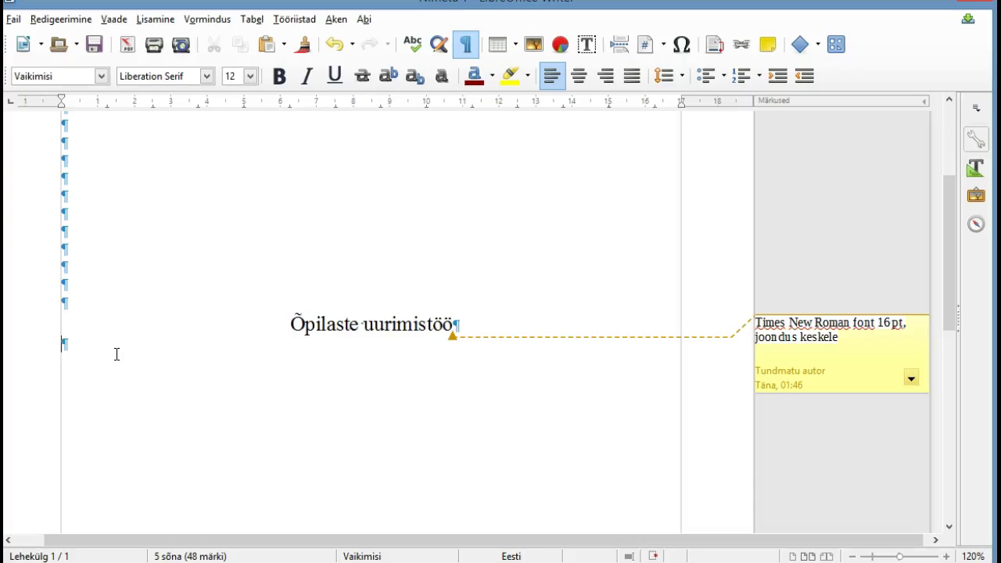
text(Juh)
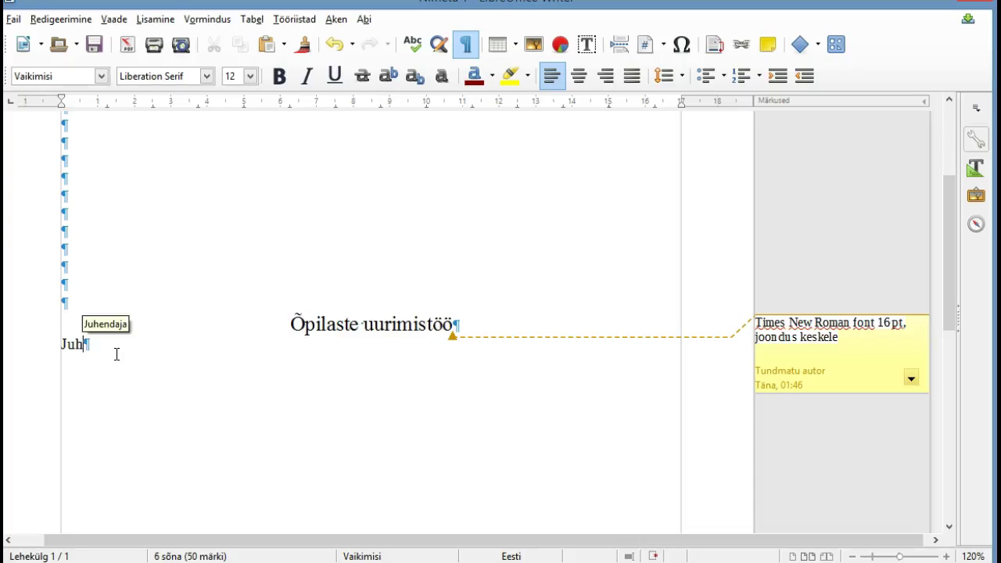
text(end)
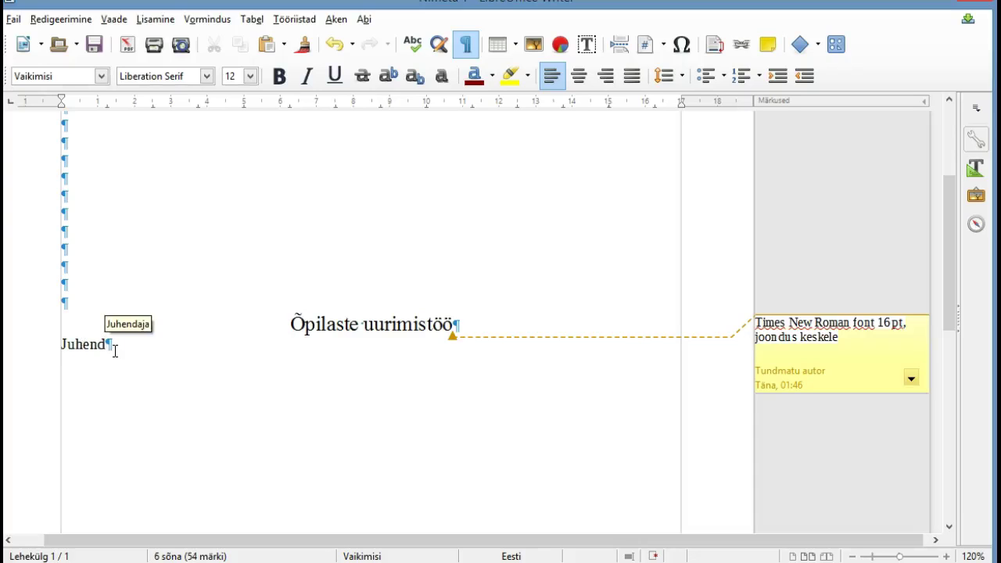
key(Return)
click(127, 346)
key(BackSpace)
key(BackSpace)
key(Return)
click(107, 344)
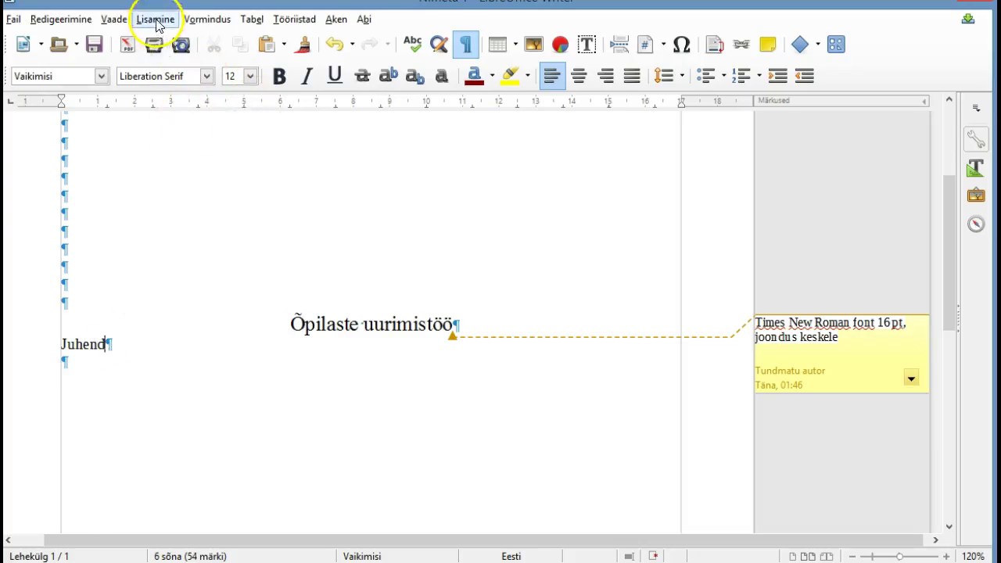
Attach a comment to 'Juhend' reading 'TimesNew Roman, 12pt, keskele joondus'
click(154, 17)
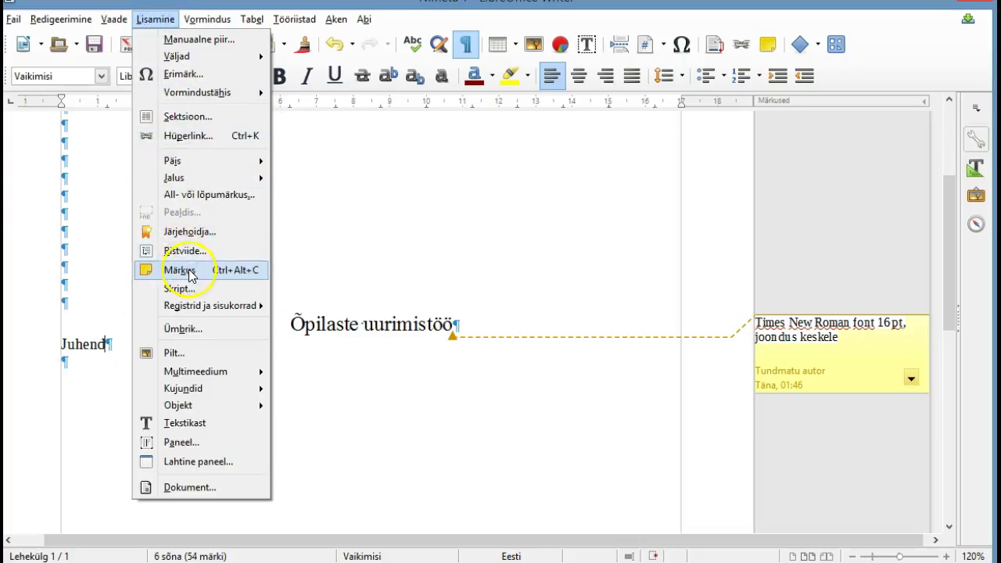
click(182, 270)
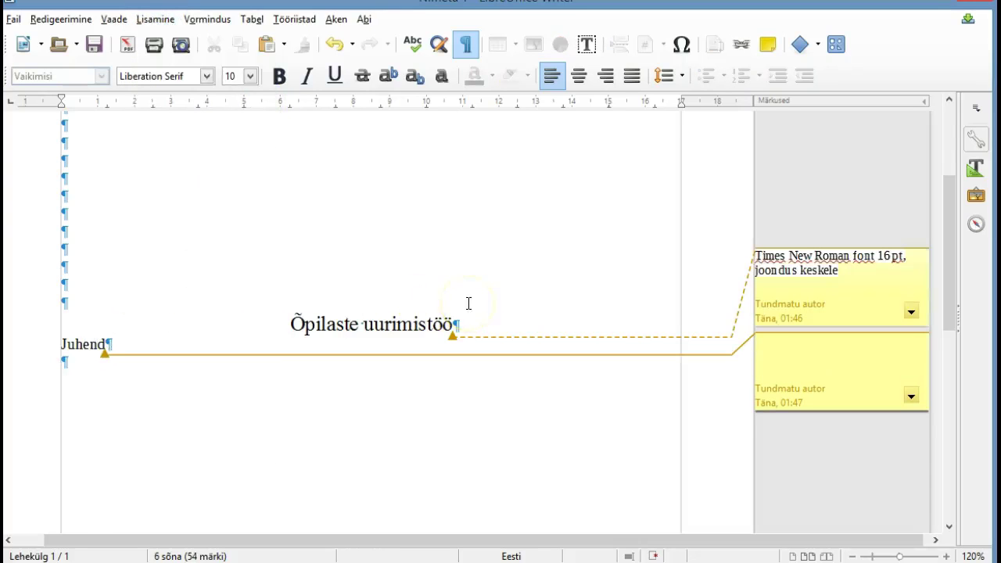
text(TimesNew Roman, 1)
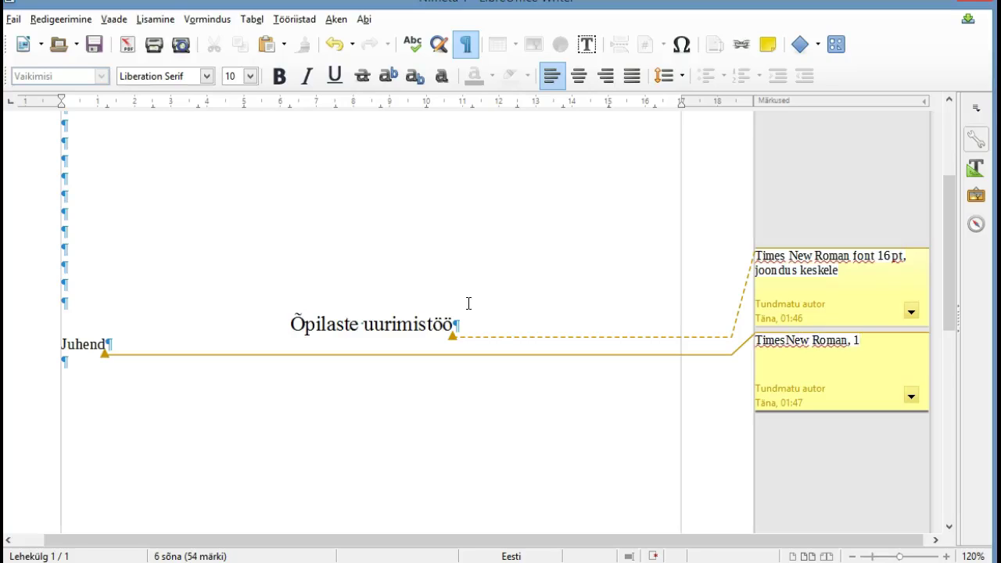
text(2pt, keskele joondus)
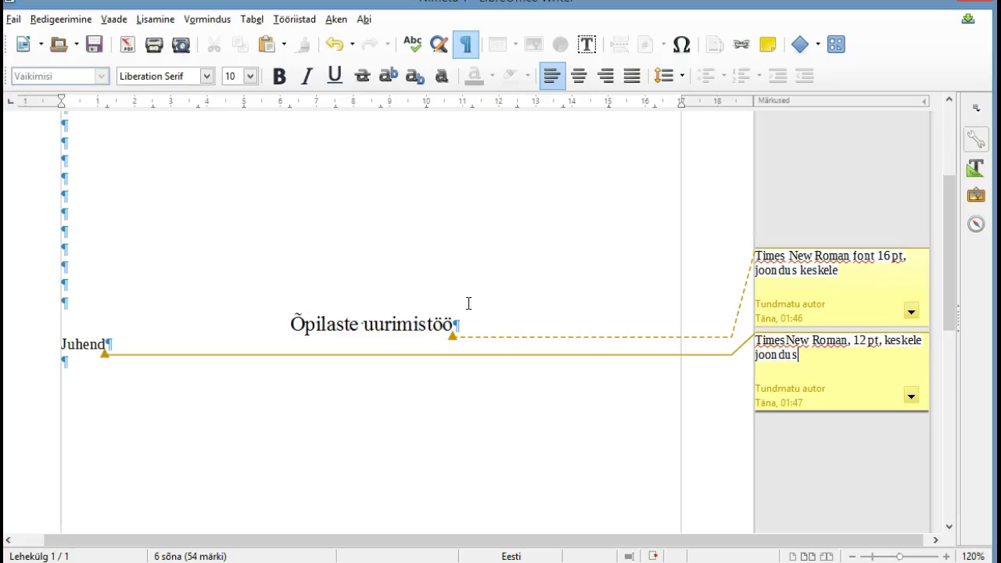
click(63, 345)
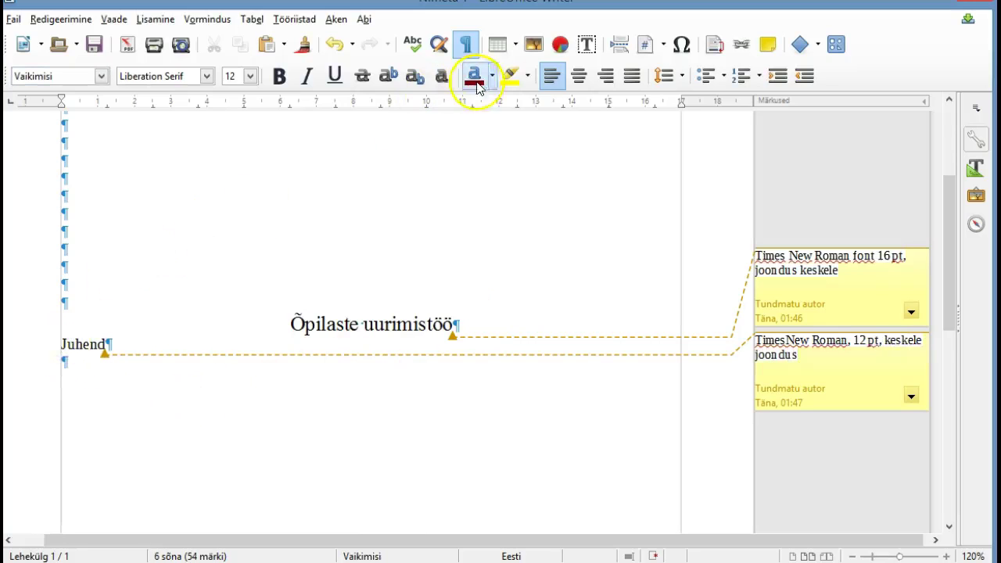
Centre 'Juhend', set it in Times New Roman, and add several empty lines beneath
click(580, 76)
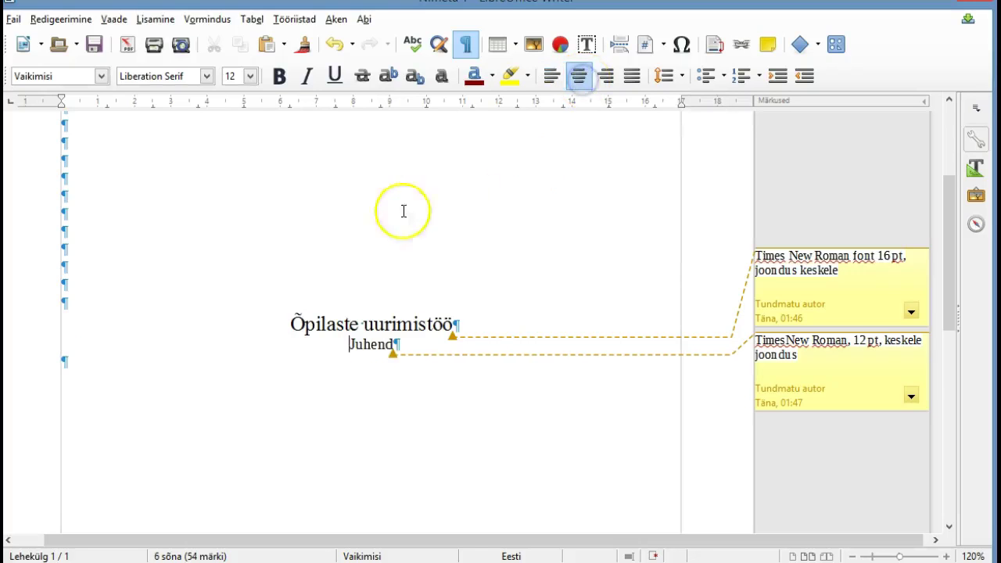
drag(349, 345, 393, 343)
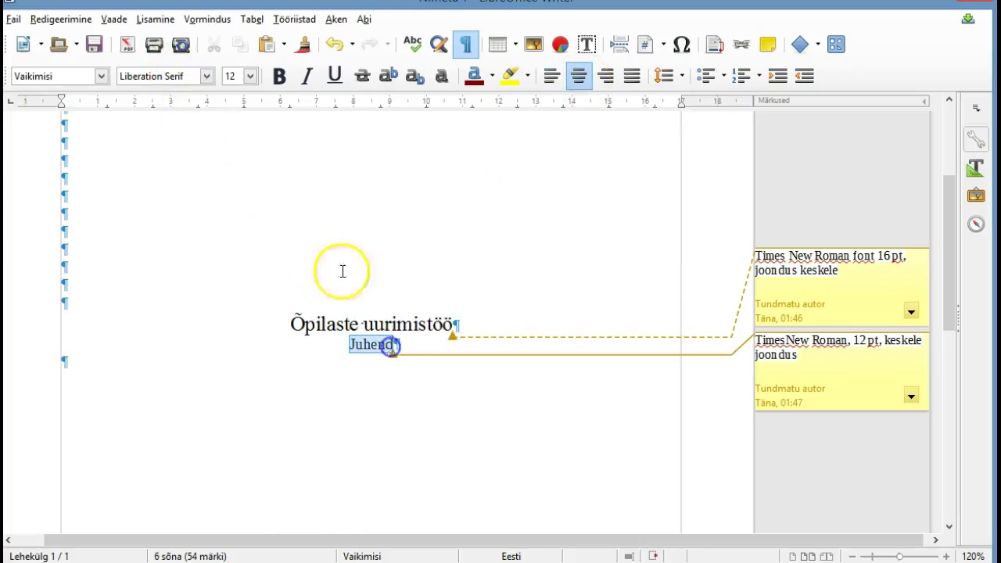
click(193, 76)
key(BackSpace)
key(BackSpace)
key(BackSpace)
key(BackSpace)
key(BackSpace)
key(BackSpace)
key(BackSpace)
key(BackSpace)
key(BackSpace)
key(BackSpace)
key(BackSpace)
key(BackSpace)
key(BackSpace)
key(BackSpace)
key(BackSpace)
key(BackSpace)
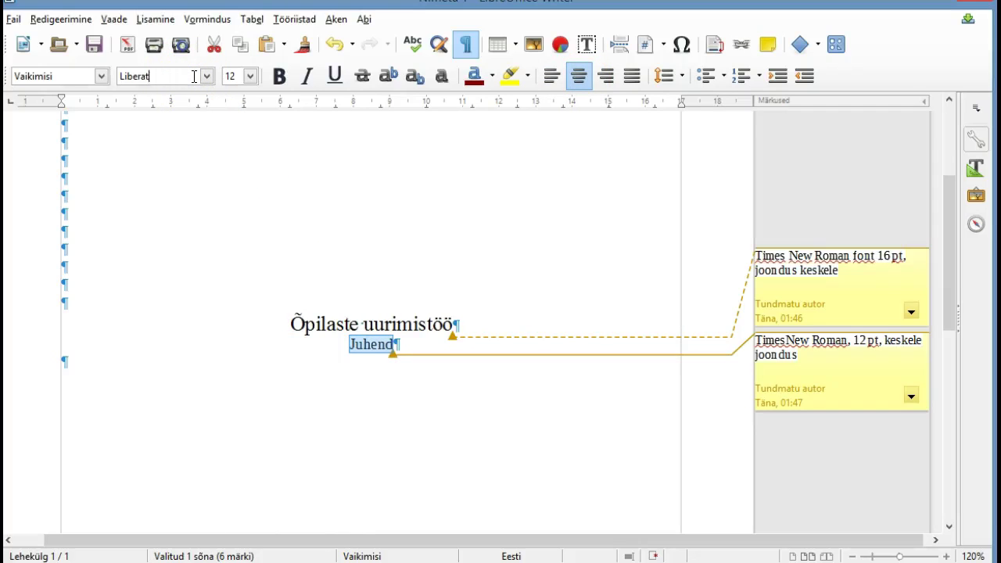
text(Times New Roman)
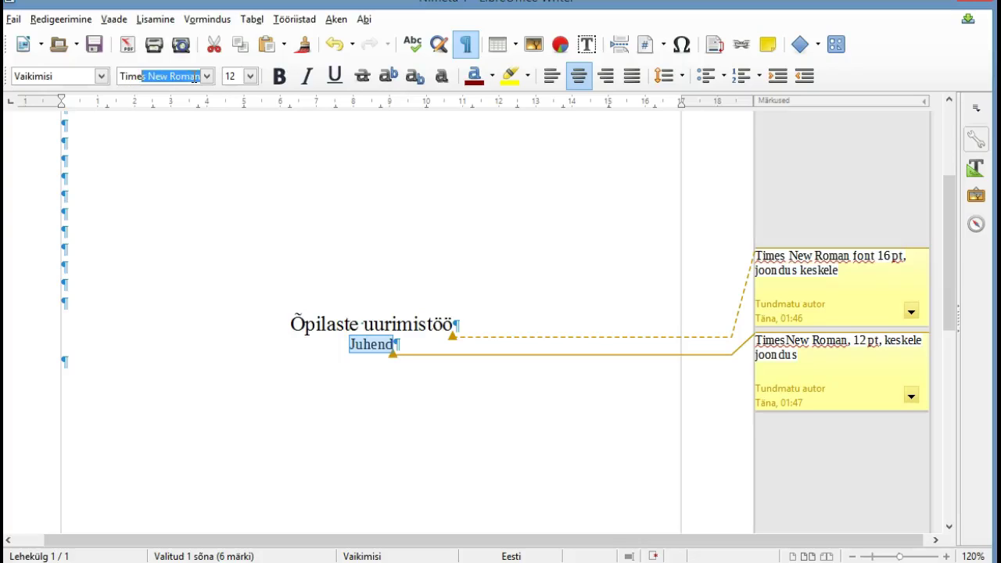
key(Return)
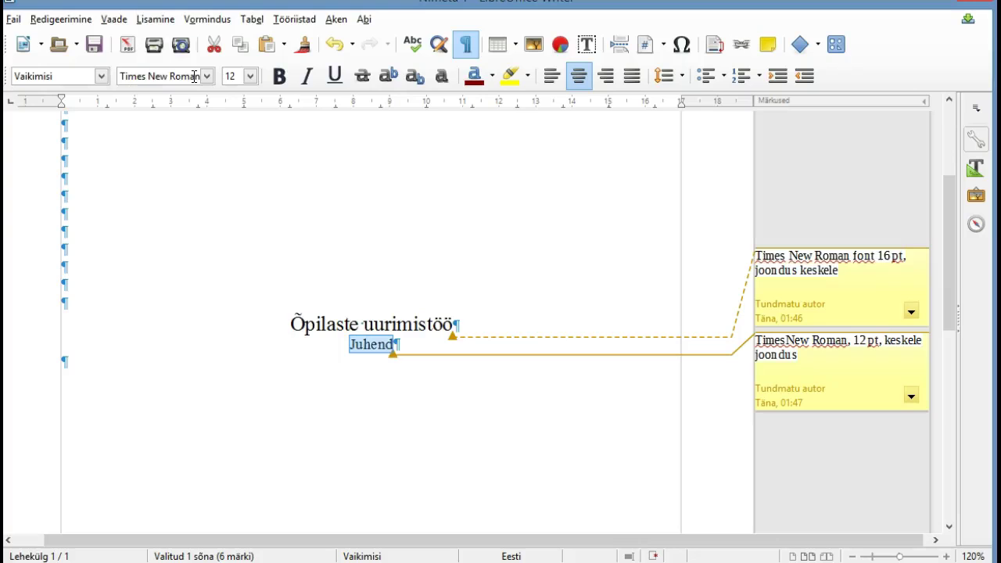
click(64, 364)
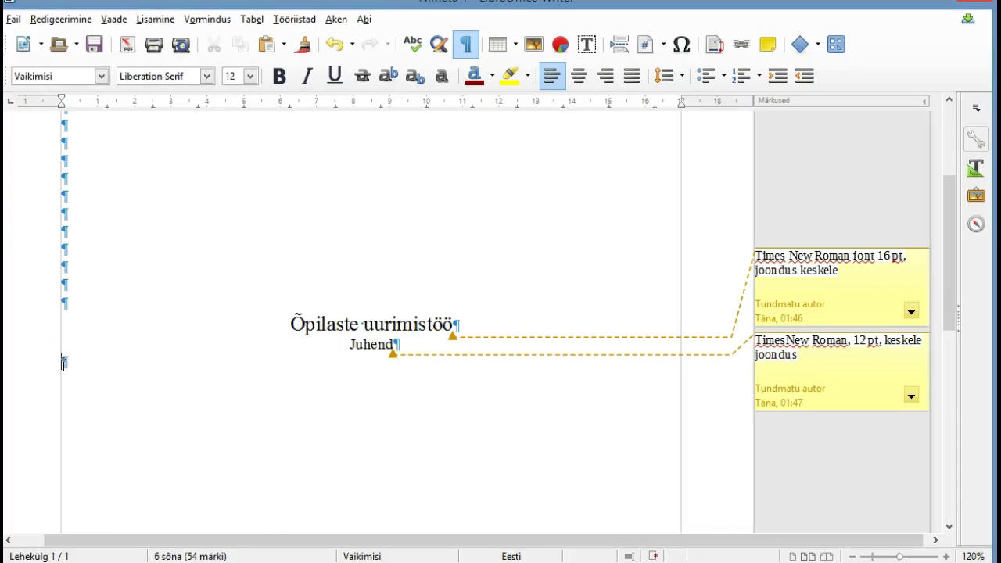
key(Return)
key(Return)
key(Return)
key(Return)
key(Return)
key(Return)
Type the author block: the student's name, '5.B klass', and 'Juhendaja:' with the supervisor's name
click(64, 365)
key(Return)
key(Return)
key(Return)
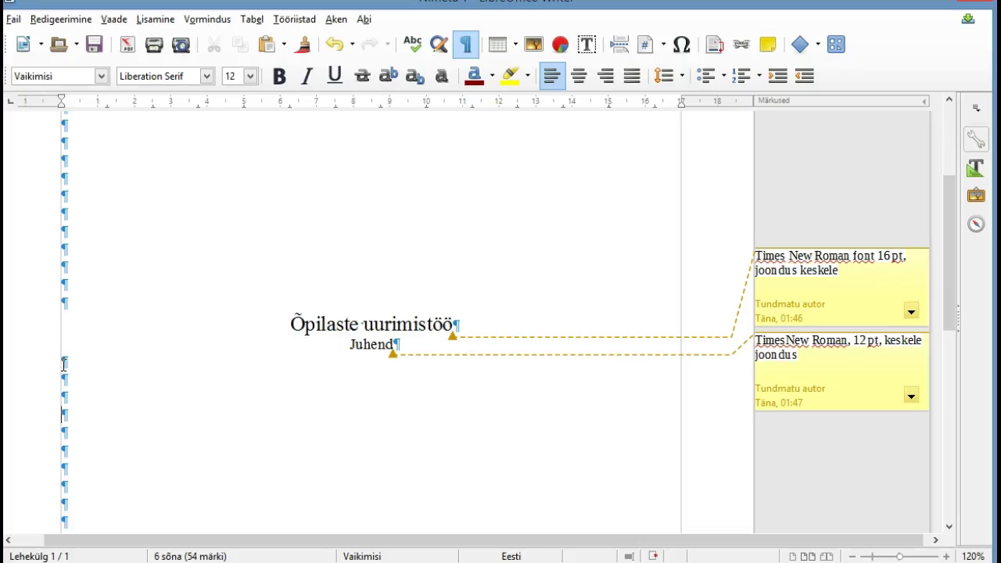
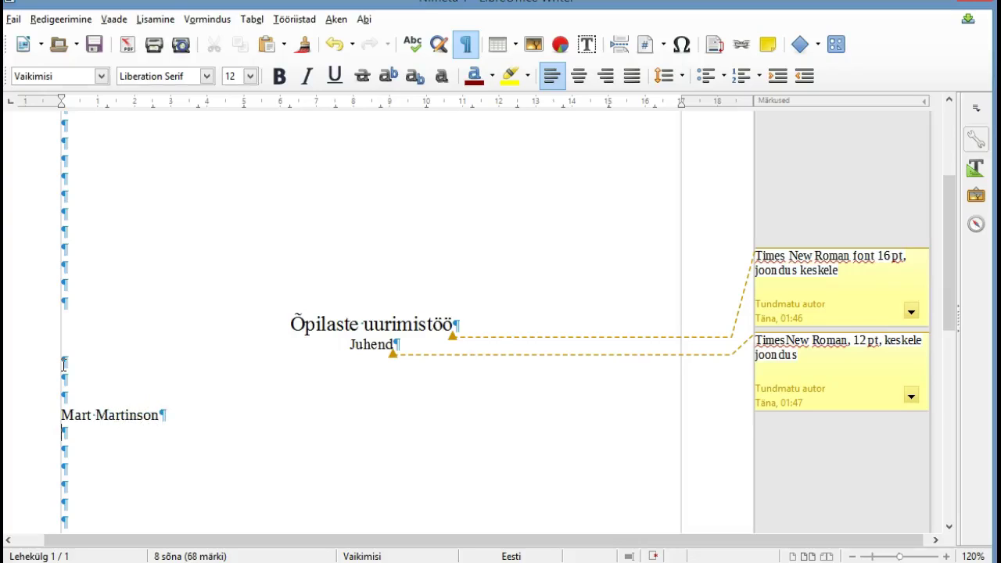
text(5.b)
key(BackSpace)
text(B klass)
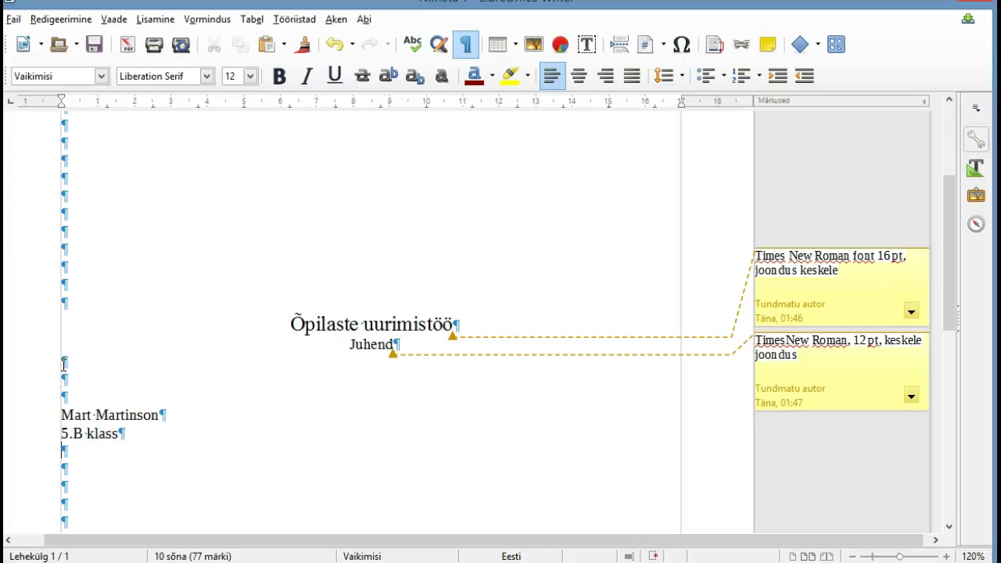
text(Juhenda)
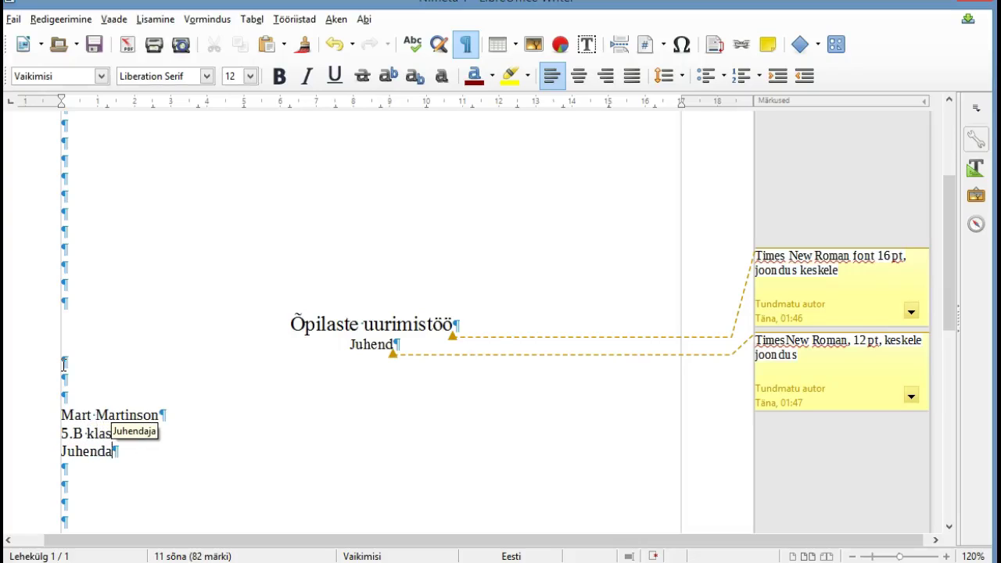
key(Return)
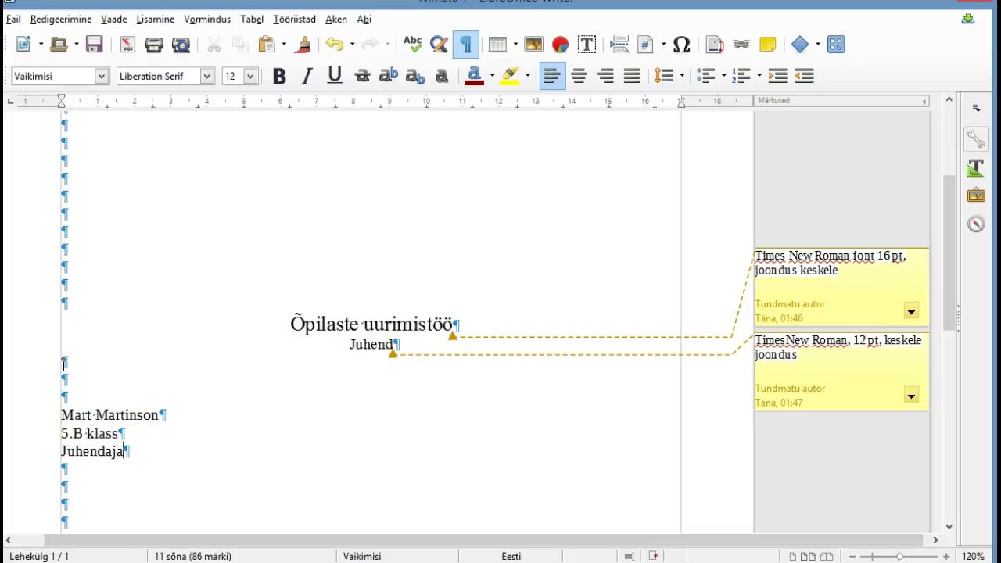
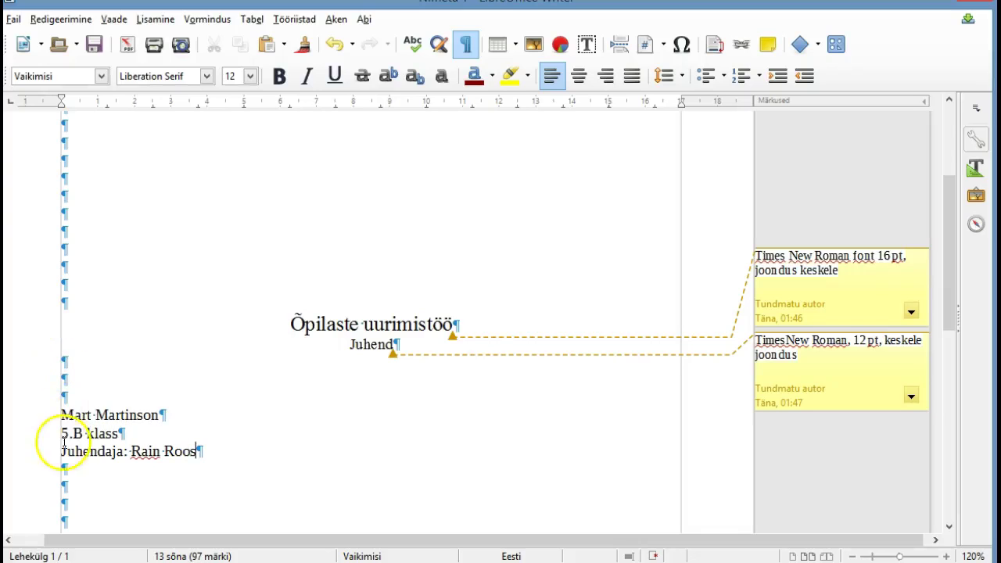
Select the three author block lines and align them to the right margin
mouse_move(61, 414)
mouse_down()
mouse_move(75, 431)
mouse_move(195, 448)
mouse_up()
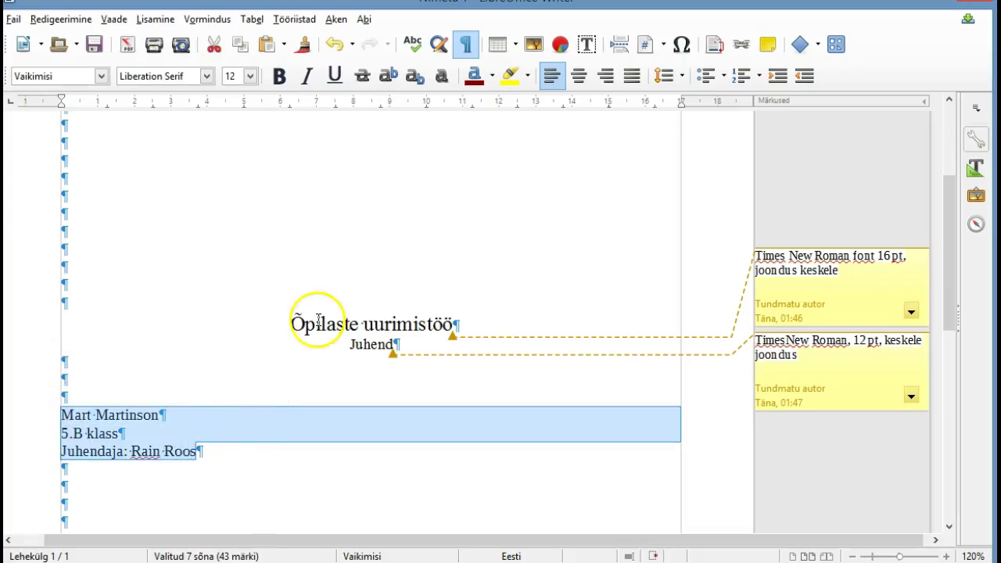
click(606, 76)
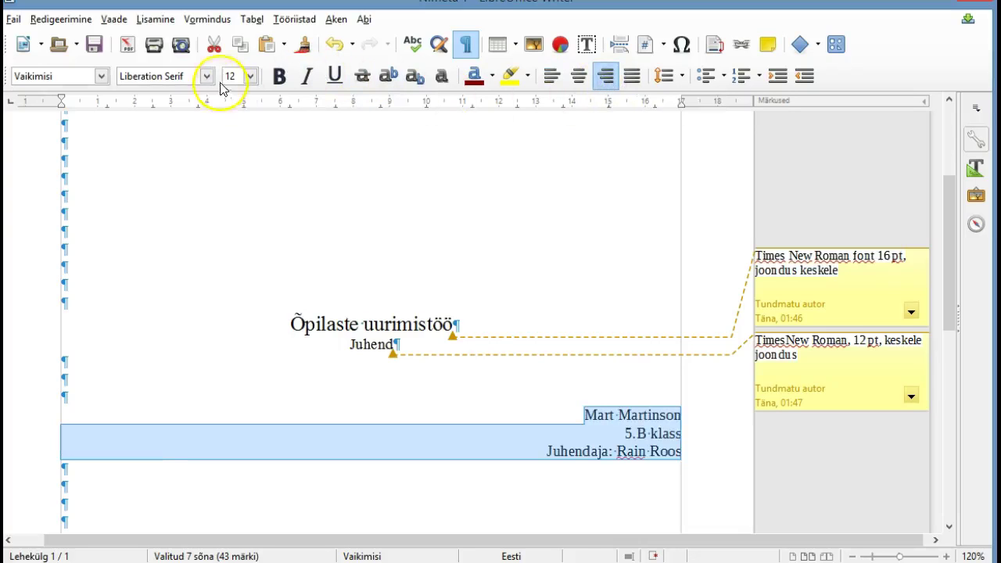
click(129, 76)
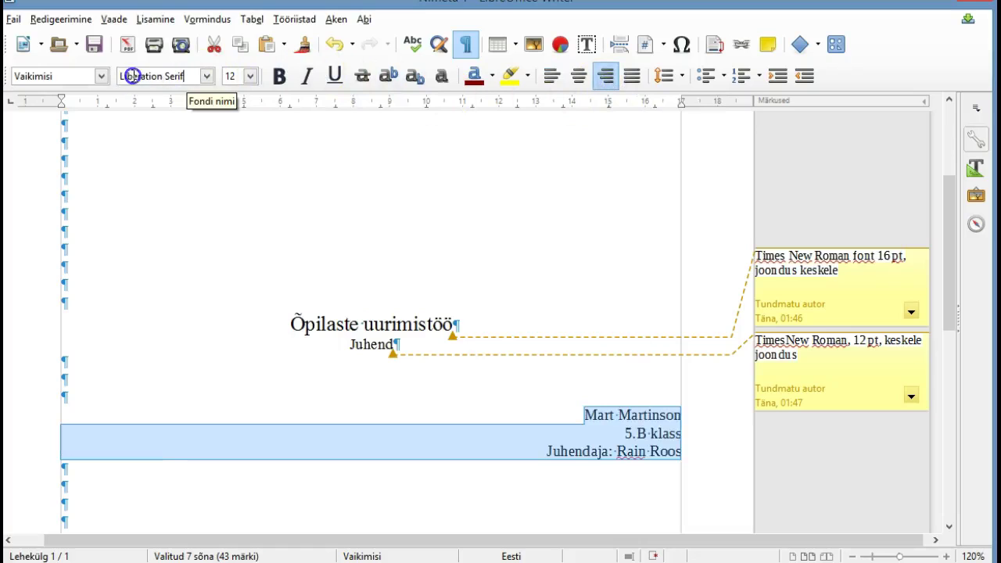
Set the three author lines in Times New Roman, then reselect them
click(187, 76)
key(BackSpace)
key(BackSpace)
key(BackSpace)
key(BackSpace)
key(BackSpace)
key(BackSpace)
key(BackSpace)
key(BackSpace)
key(BackSpace)
key(BackSpace)
key(BackSpace)
key(BackSpace)
key(BackSpace)
key(BackSpace)
key(BackSpace)
key(BackSpace)
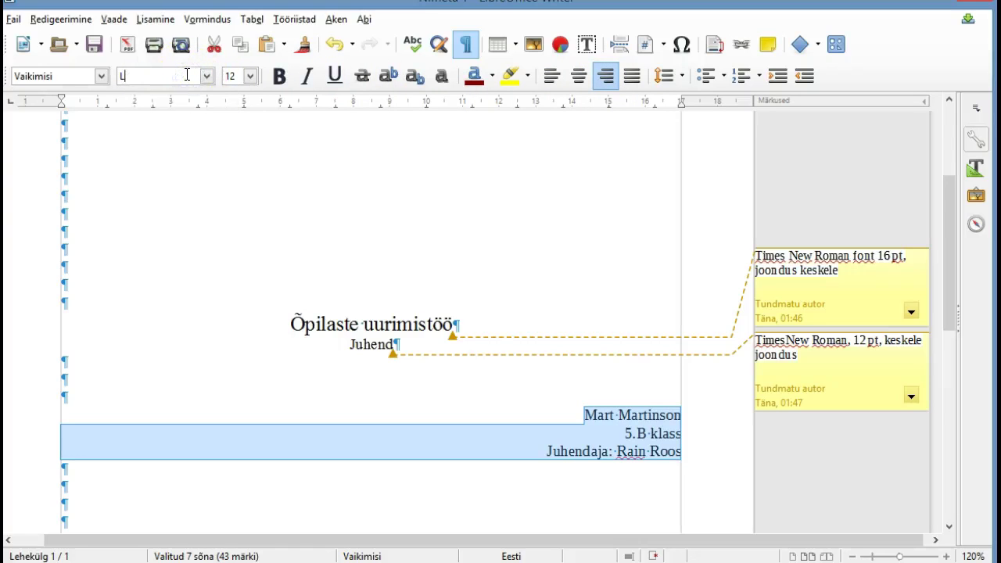
text(Times New Roman)
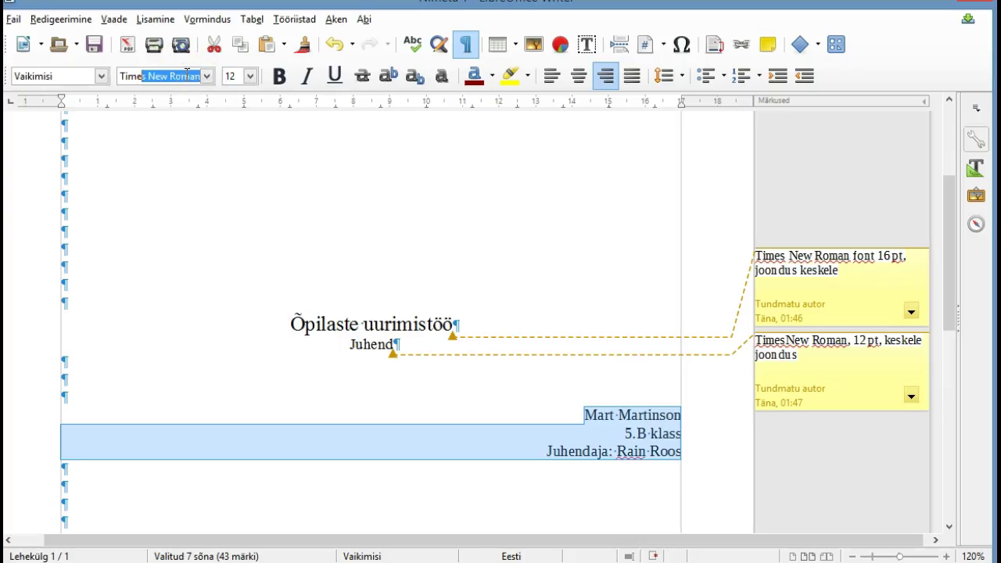
key(Return)
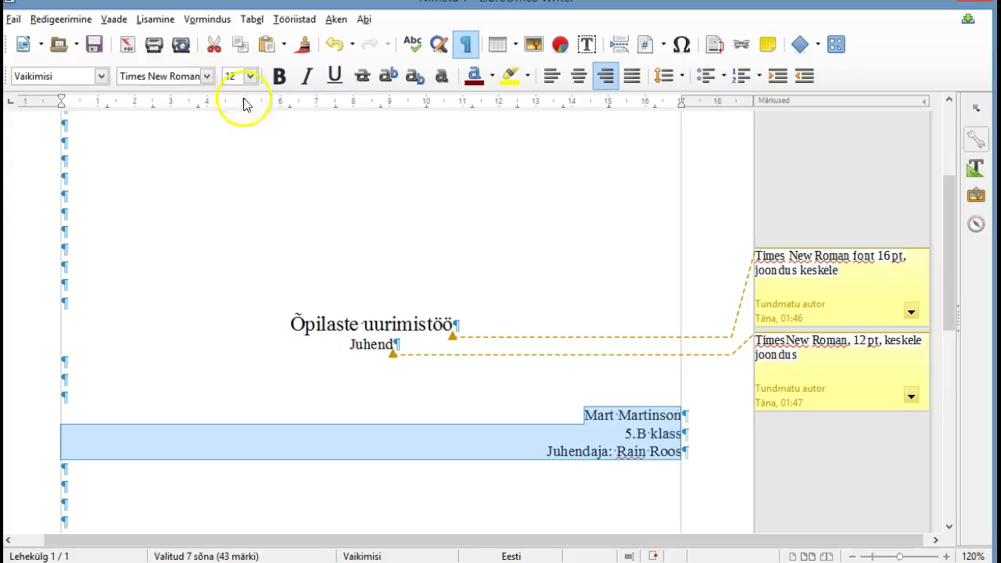
click(590, 415)
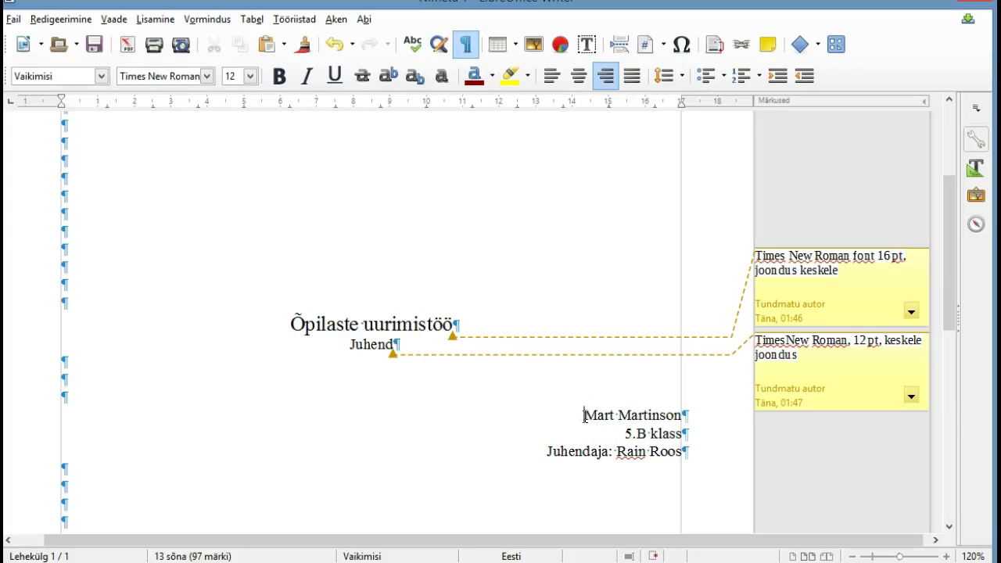
drag(584, 415, 681, 451)
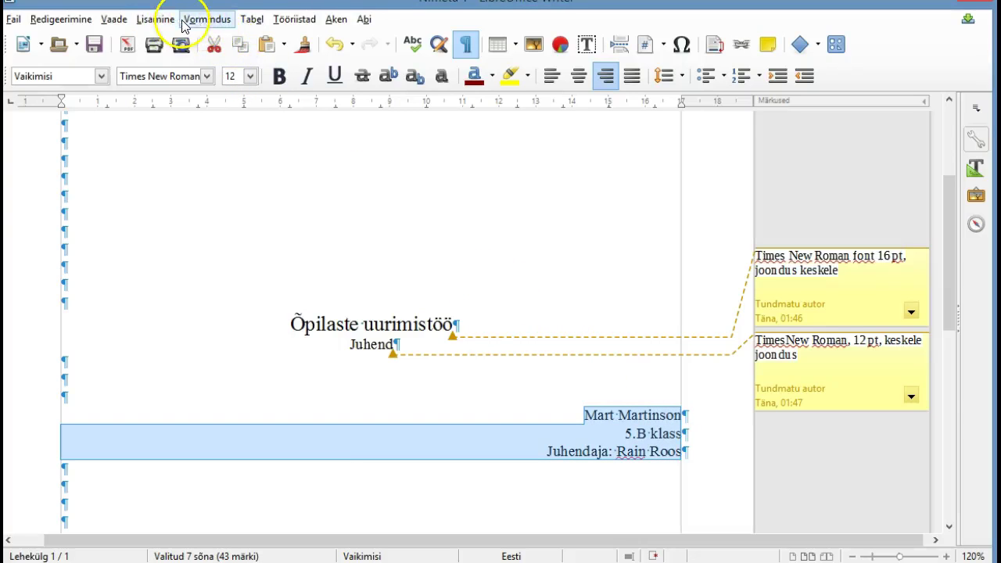
Give the author lines 1.5 line spacing in the Paragraph dialog
click(190, 24)
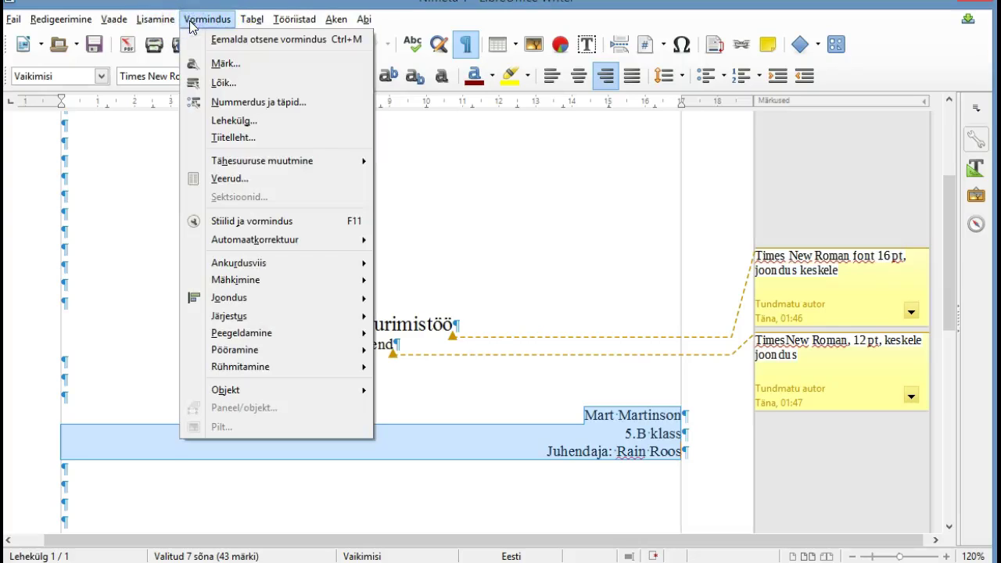
click(223, 83)
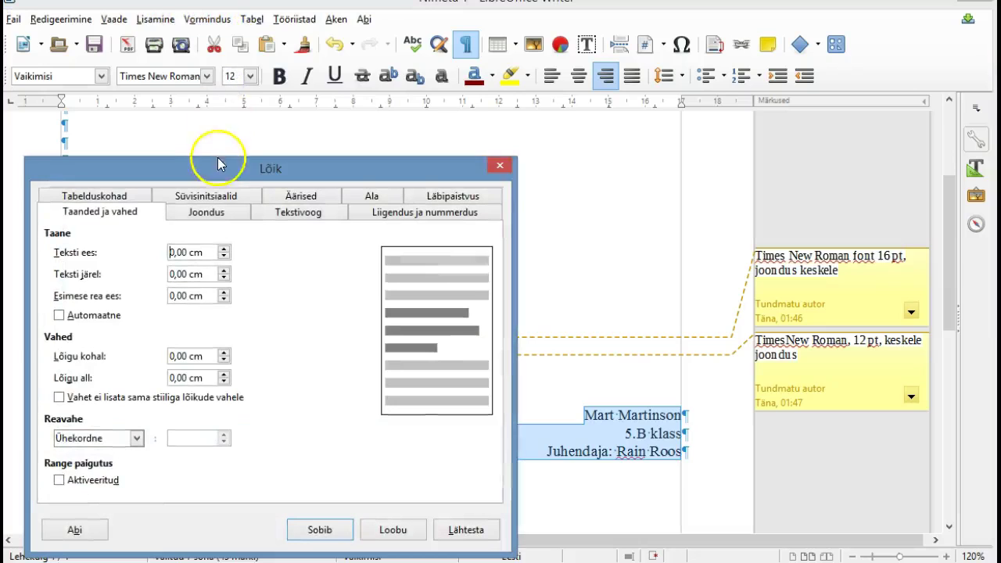
click(138, 439)
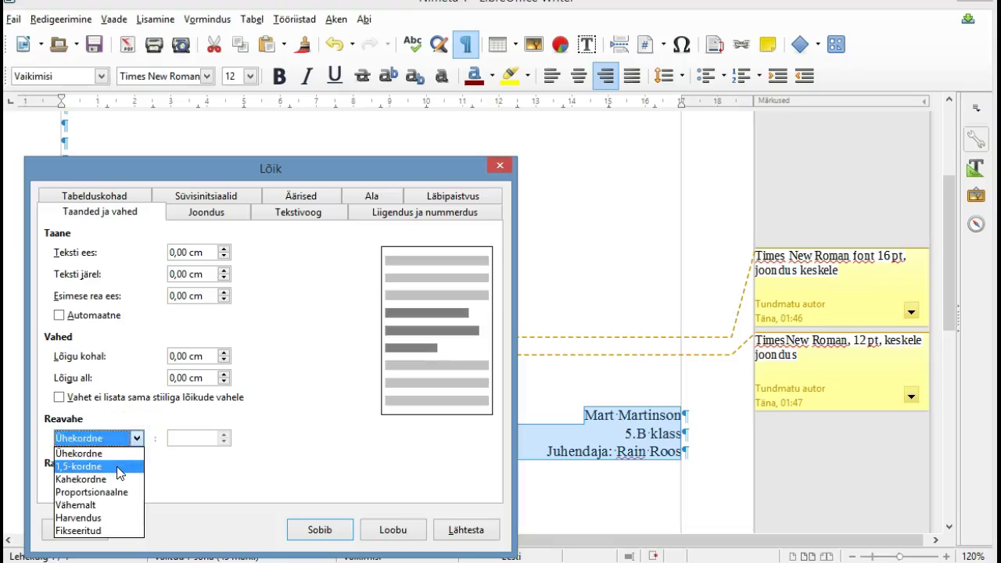
click(119, 468)
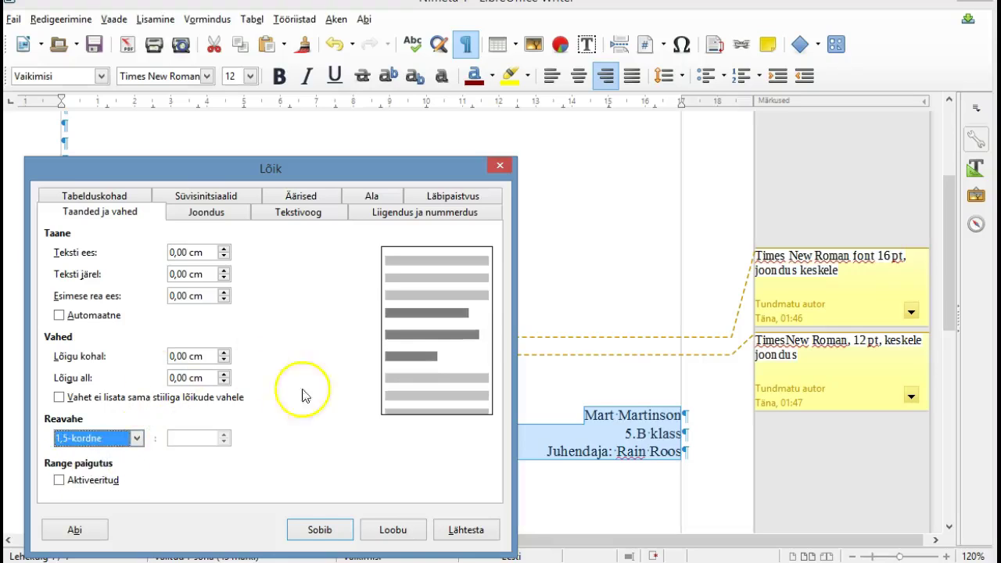
click(318, 530)
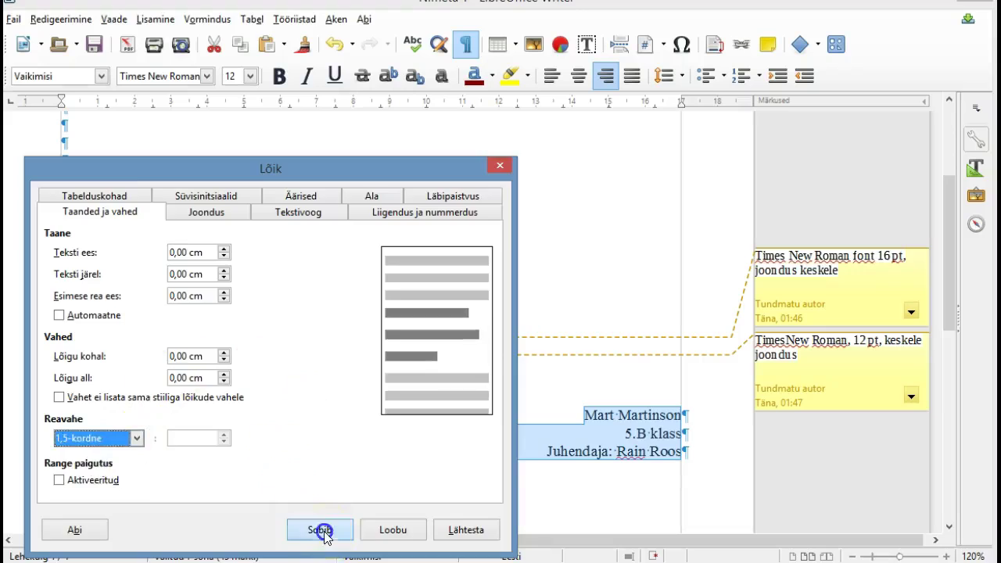
Add an empty paragraph after the supervisor line
click(682, 469)
key(Return)
click(683, 470)
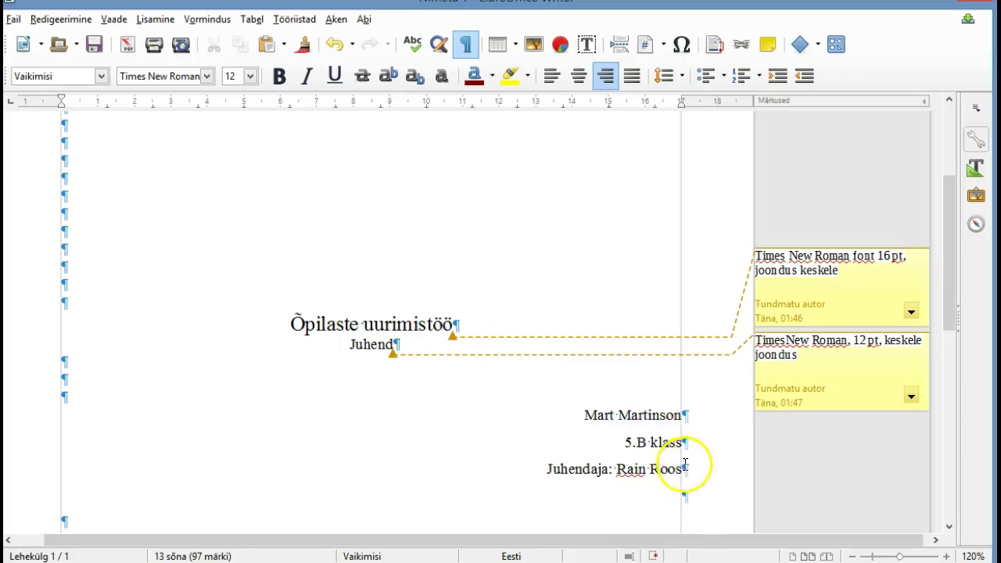
Insert a comment on the supervisor line: 'Rea vahe 1,5, Times New Roman, joondus paremale'
click(150, 19)
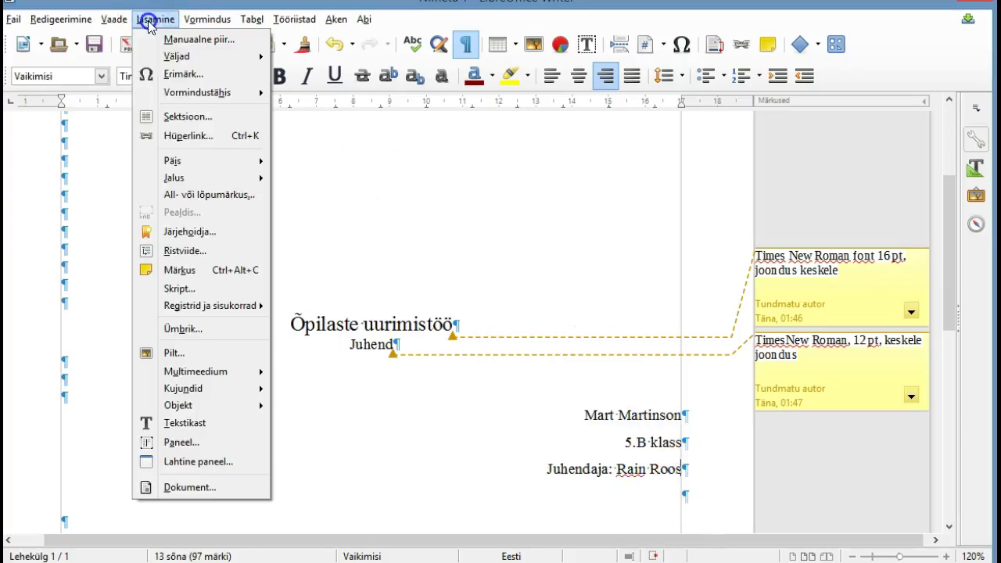
click(194, 269)
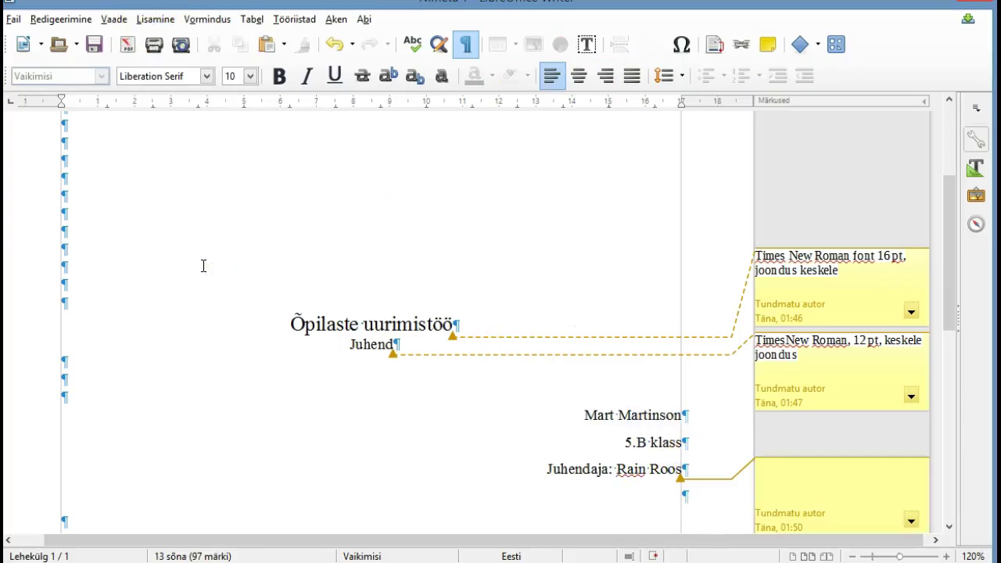
text(Rea vah)
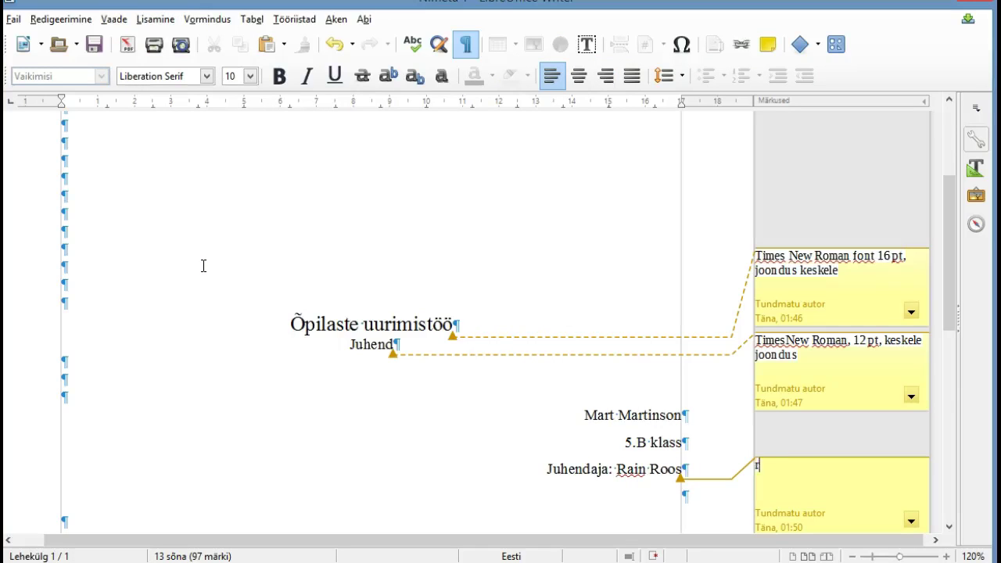
text(e 1,5, Times New Roman)
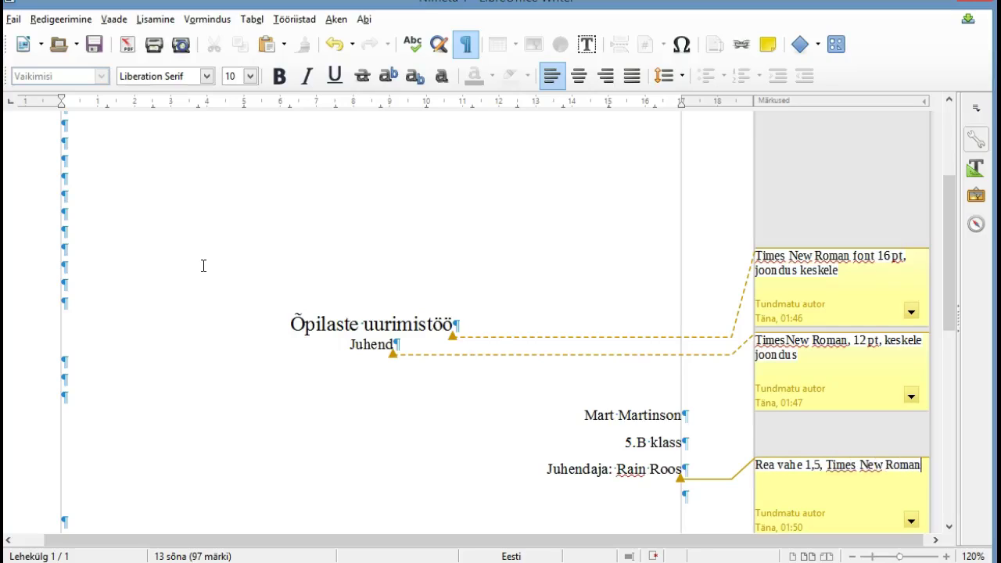
text(, joondus paremale)
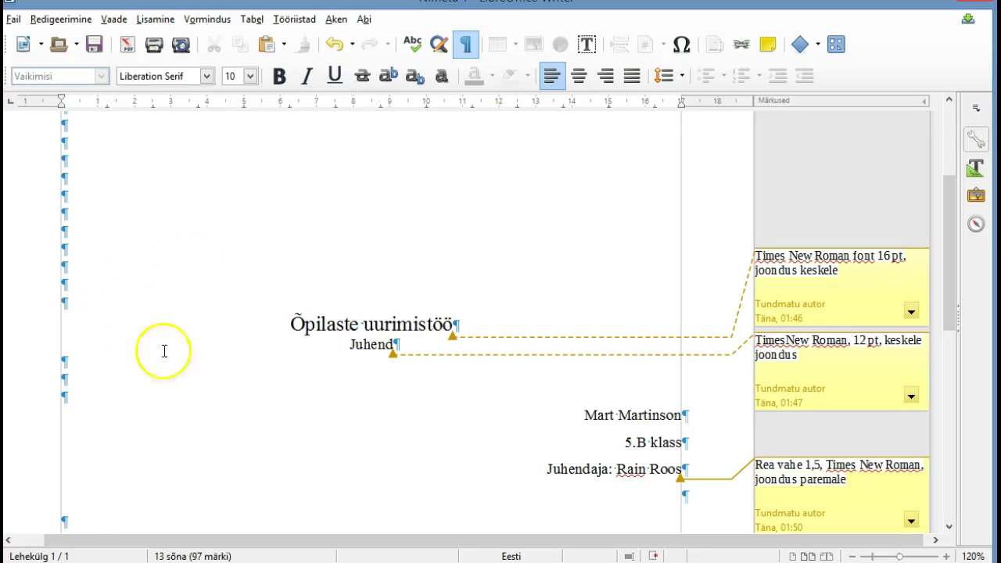
click(235, 409)
Add empty paragraphs down to the page bottom, then type and select 'Tallinn 2015' there
scroll(290, 335, down, 2)
scroll(290, 335, down, 5)
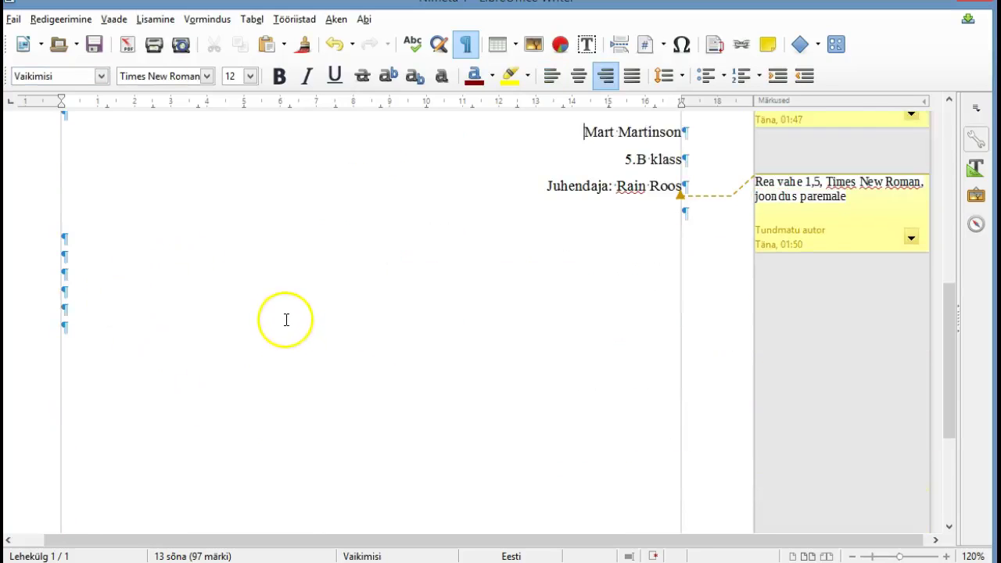
click(66, 275)
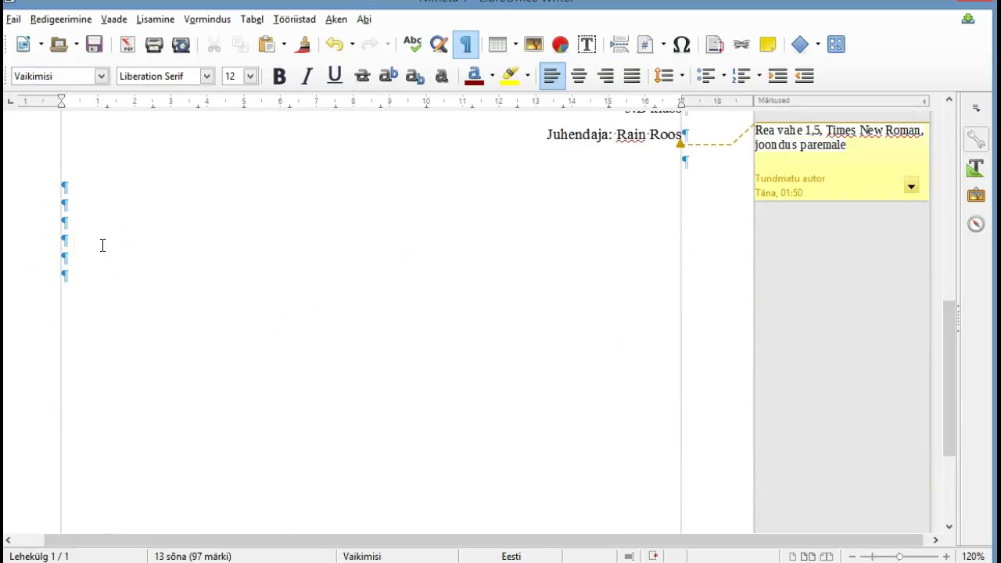
key(Return)
key(Return)
key(Return)
key(Return)
key(Return)
key(Return)
key(Return)
key(Return)
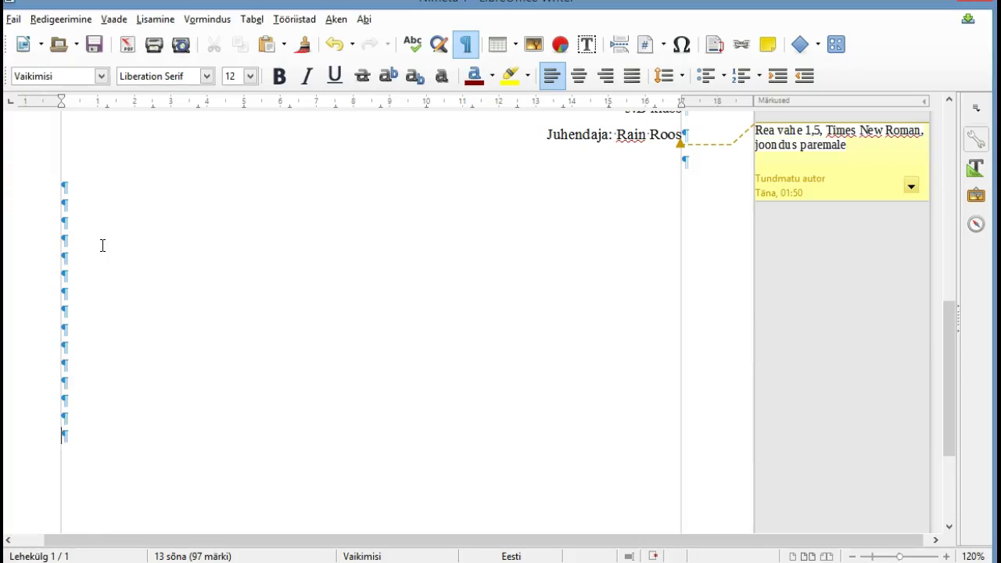
scroll(201, 227, down, 4)
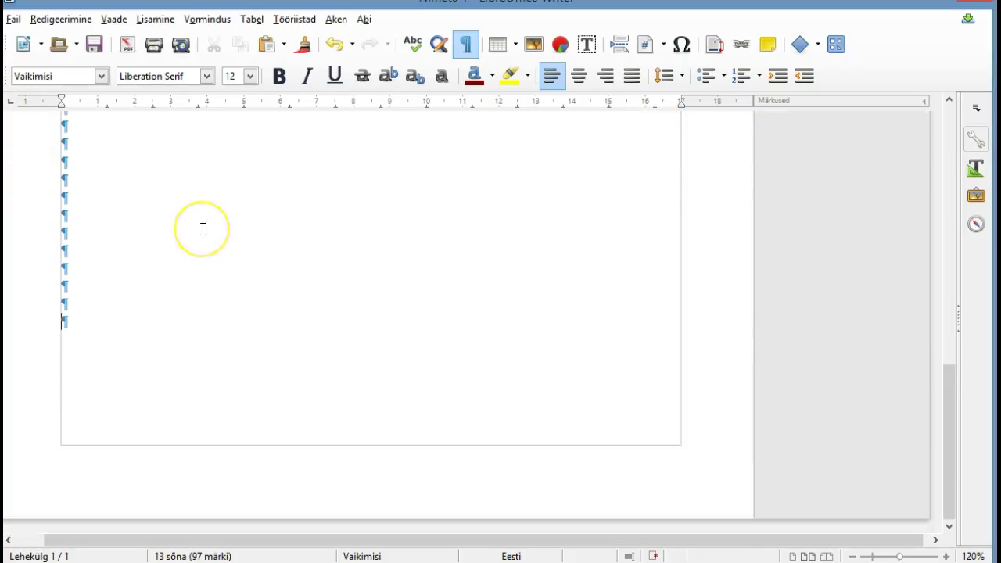
key(Return)
key(Return)
key(Return)
key(Return)
key(Return)
key(Return)
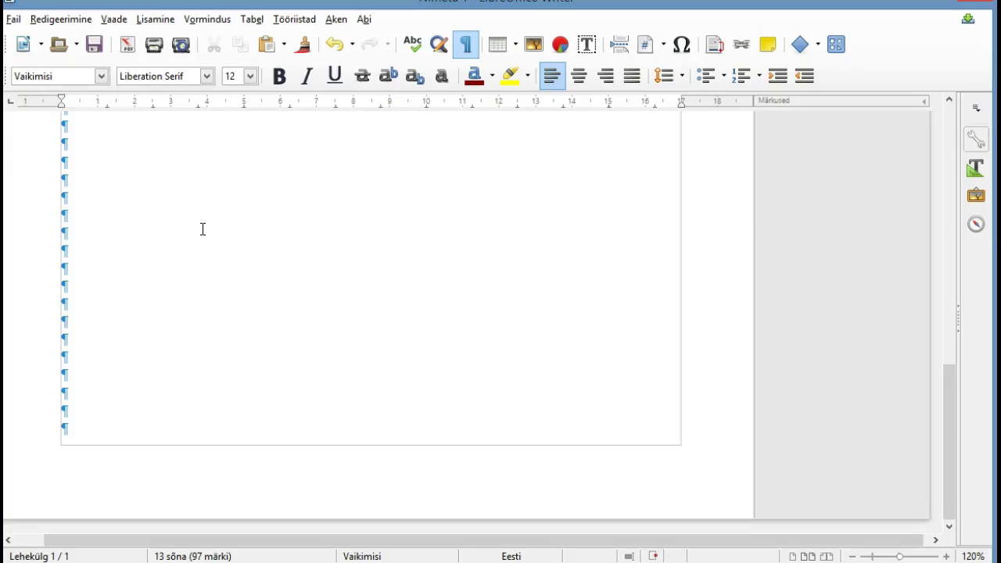
text(Tall)
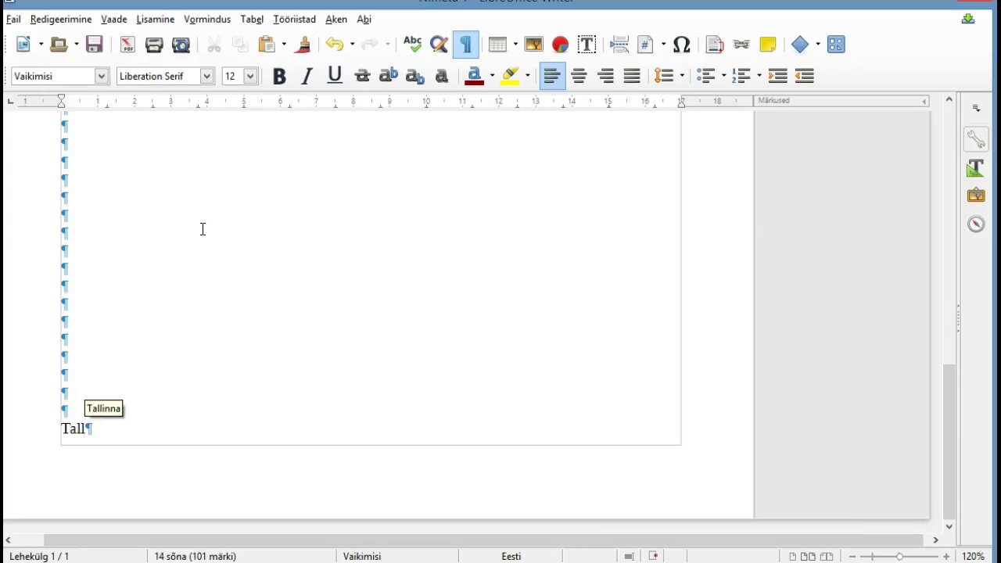
text(inn)
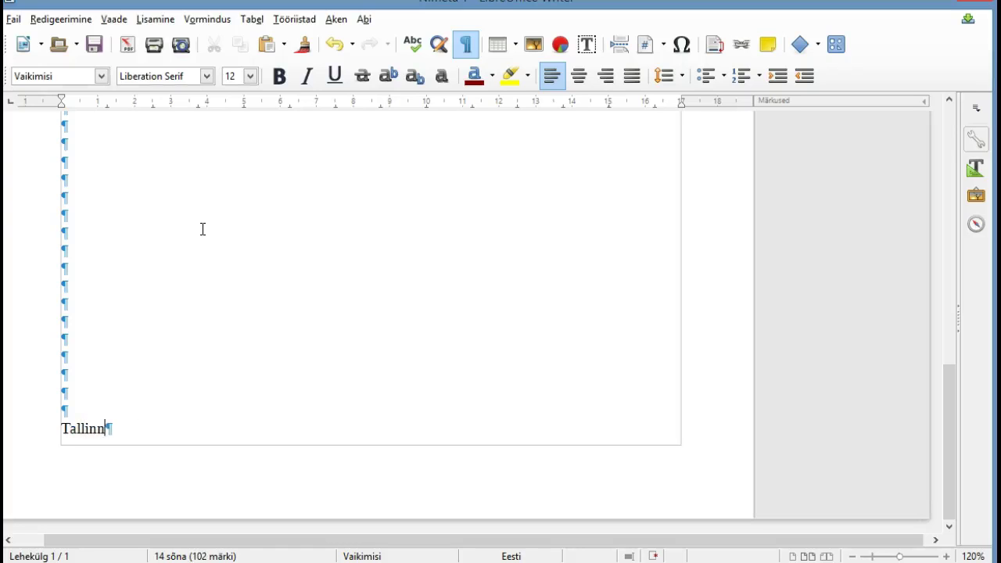
text( 2015)
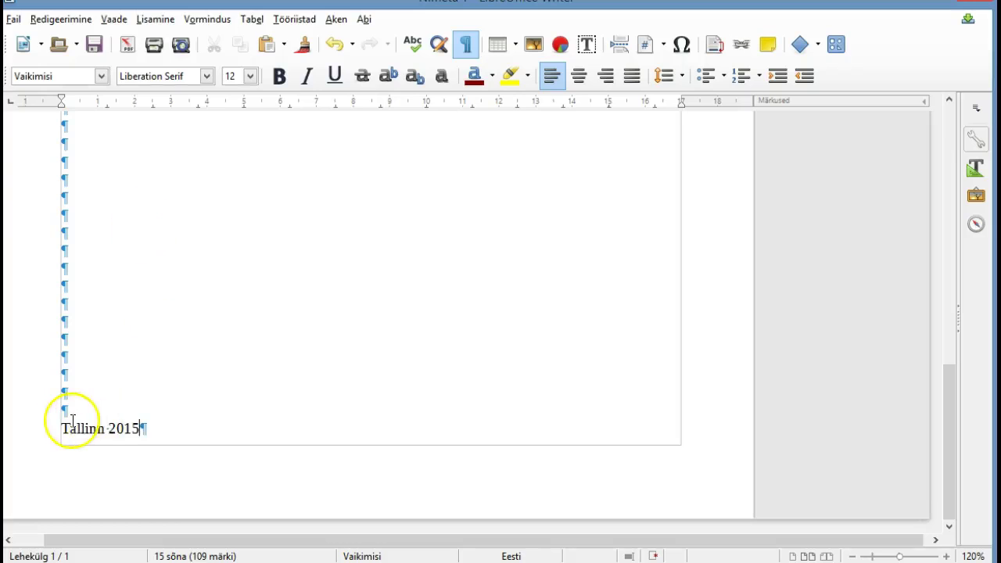
drag(61, 428, 142, 429)
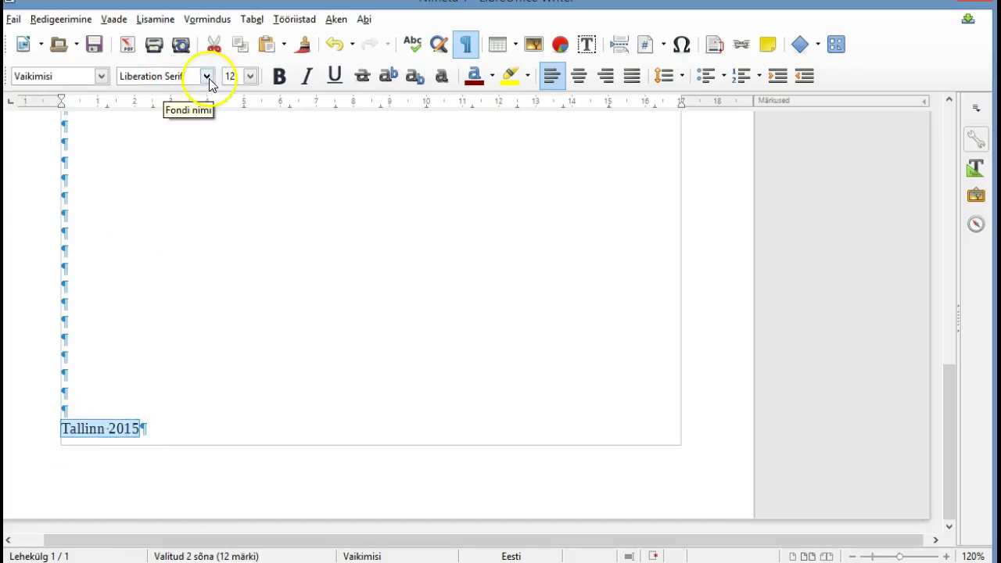
Change the font of 'Tallinn 2015' from Liberation Serif to Times New Roman
click(187, 75)
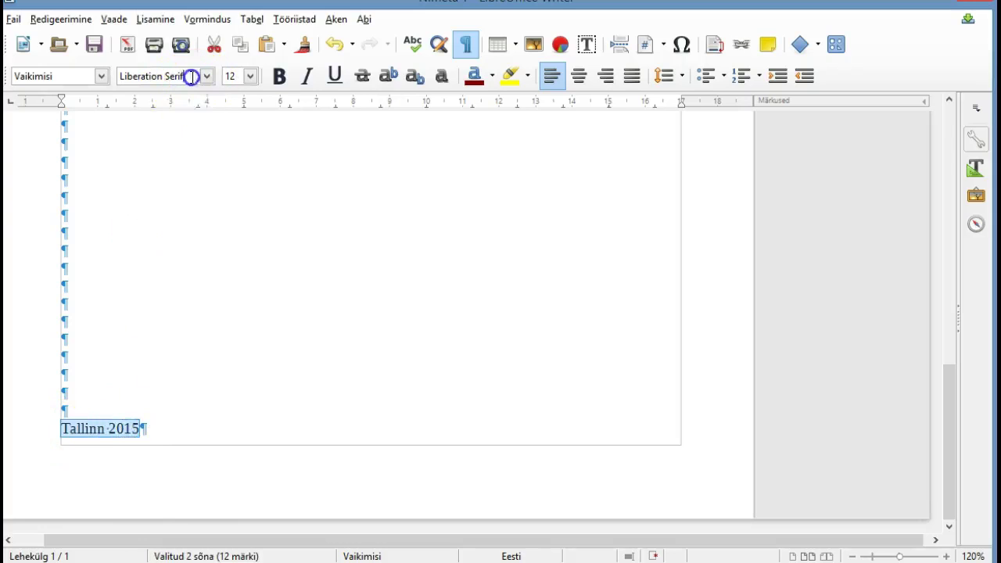
key(BackSpace)
key(BackSpace)
key(BackSpace)
key(BackSpace)
key(BackSpace)
key(BackSpace)
key(BackSpace)
key(BackSpace)
key(BackSpace)
key(BackSpace)
key(BackSpace)
key(BackSpace)
key(BackSpace)
key(BackSpace)
key(BackSpace)
key(BackSpace)
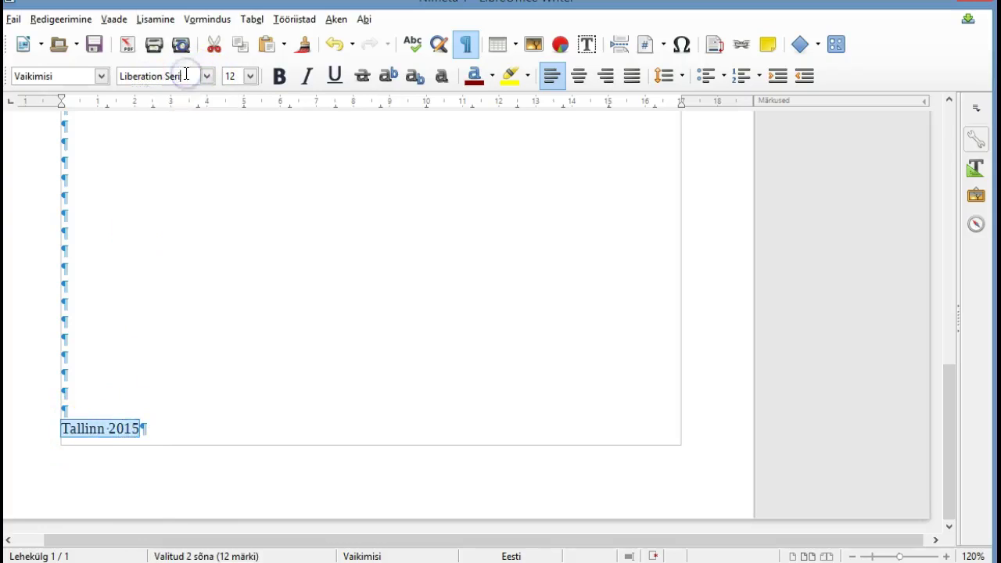
text(Times)
key(Return)
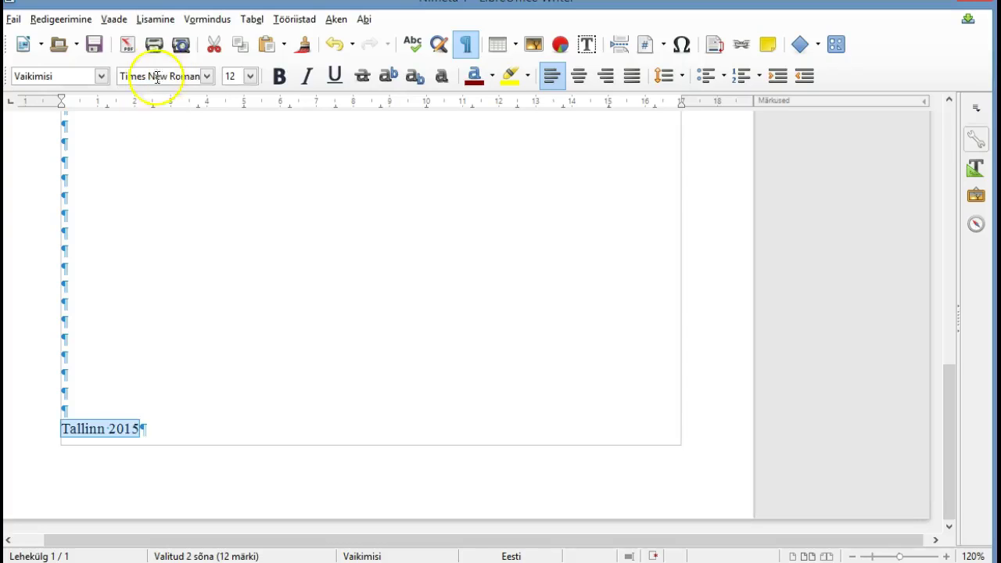
Centre the 'Tallinn 2015' line on the page
click(63, 424)
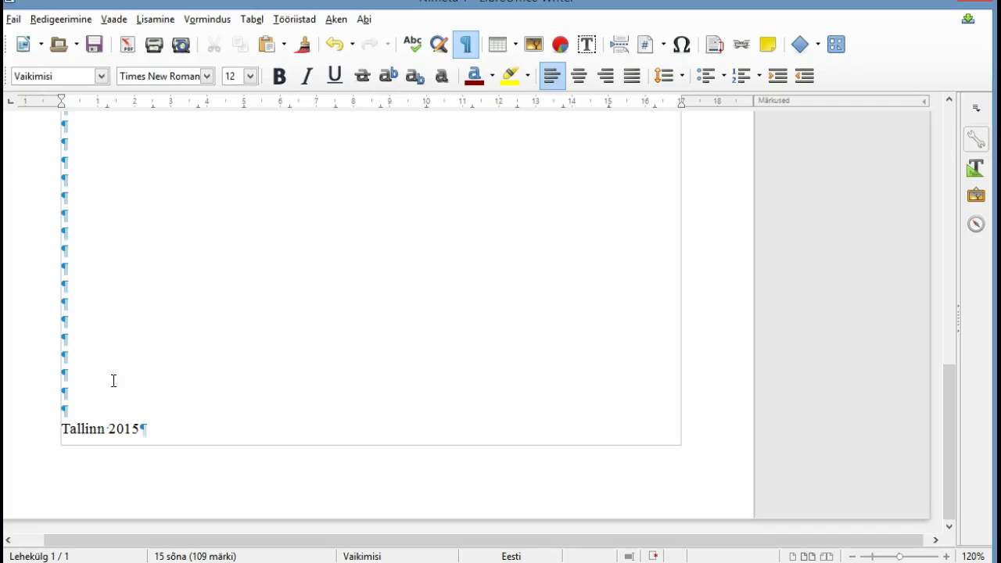
click(578, 79)
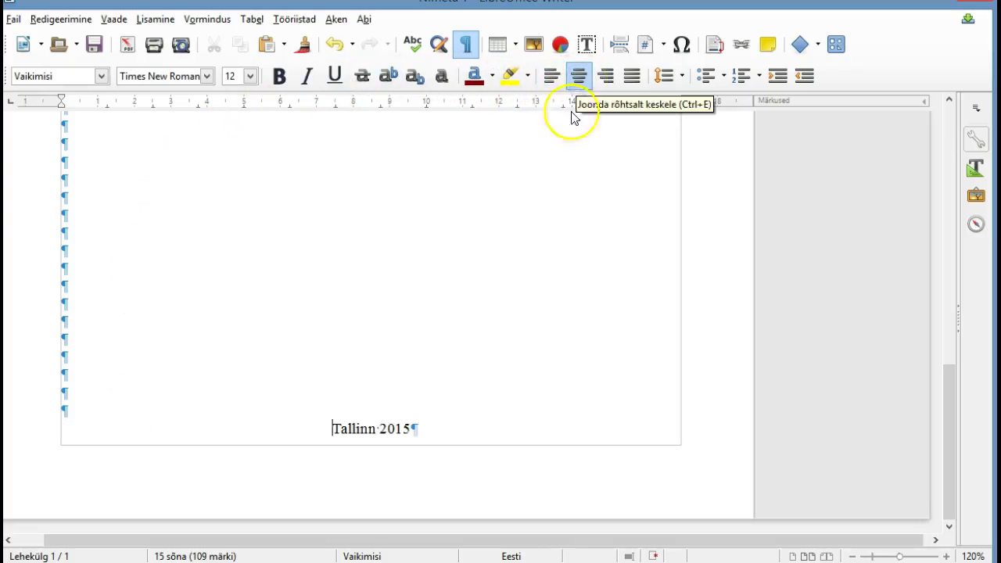
mouse_move(951, 426)
mouse_down()
mouse_move(950, 289)
mouse_move(933, 195)
mouse_move(952, 411)
mouse_up()
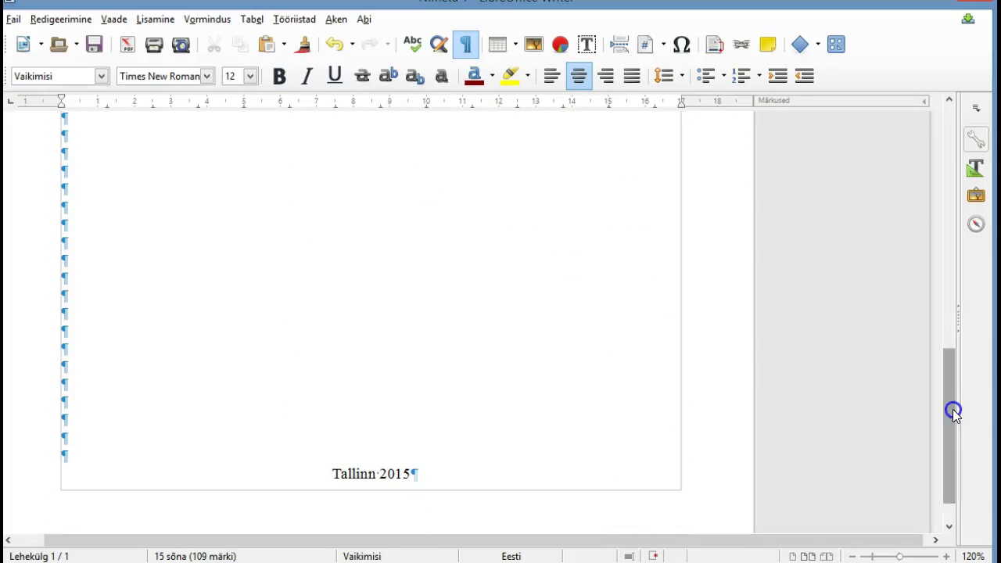